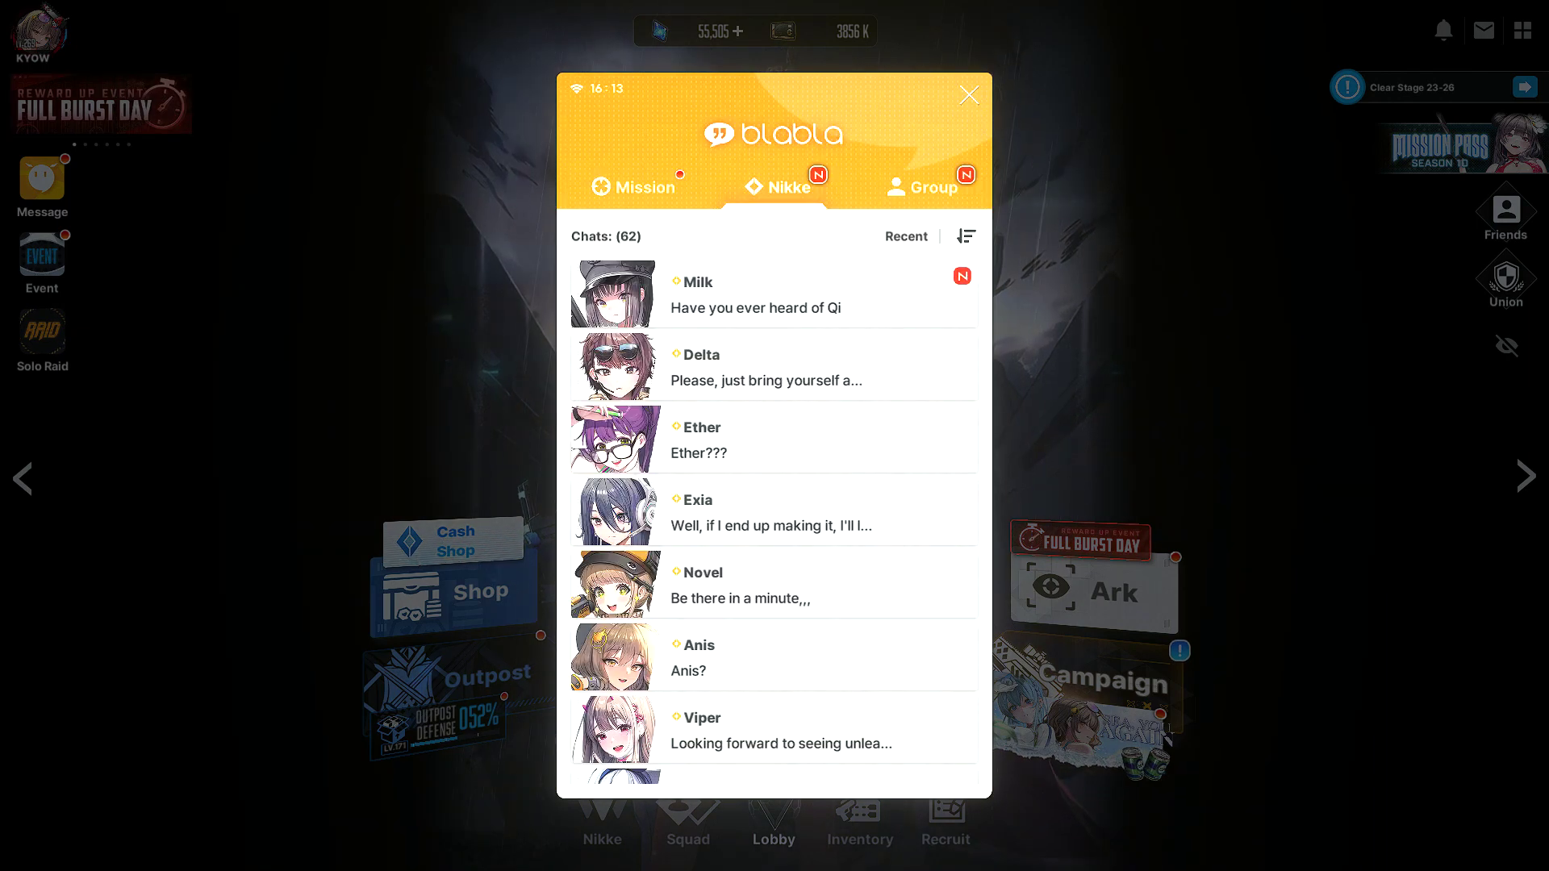
- Open Milk's chat from the Blabla Nikke tab to see her Qi message
{"action": "left_click", "coordinate": [743, 294]}
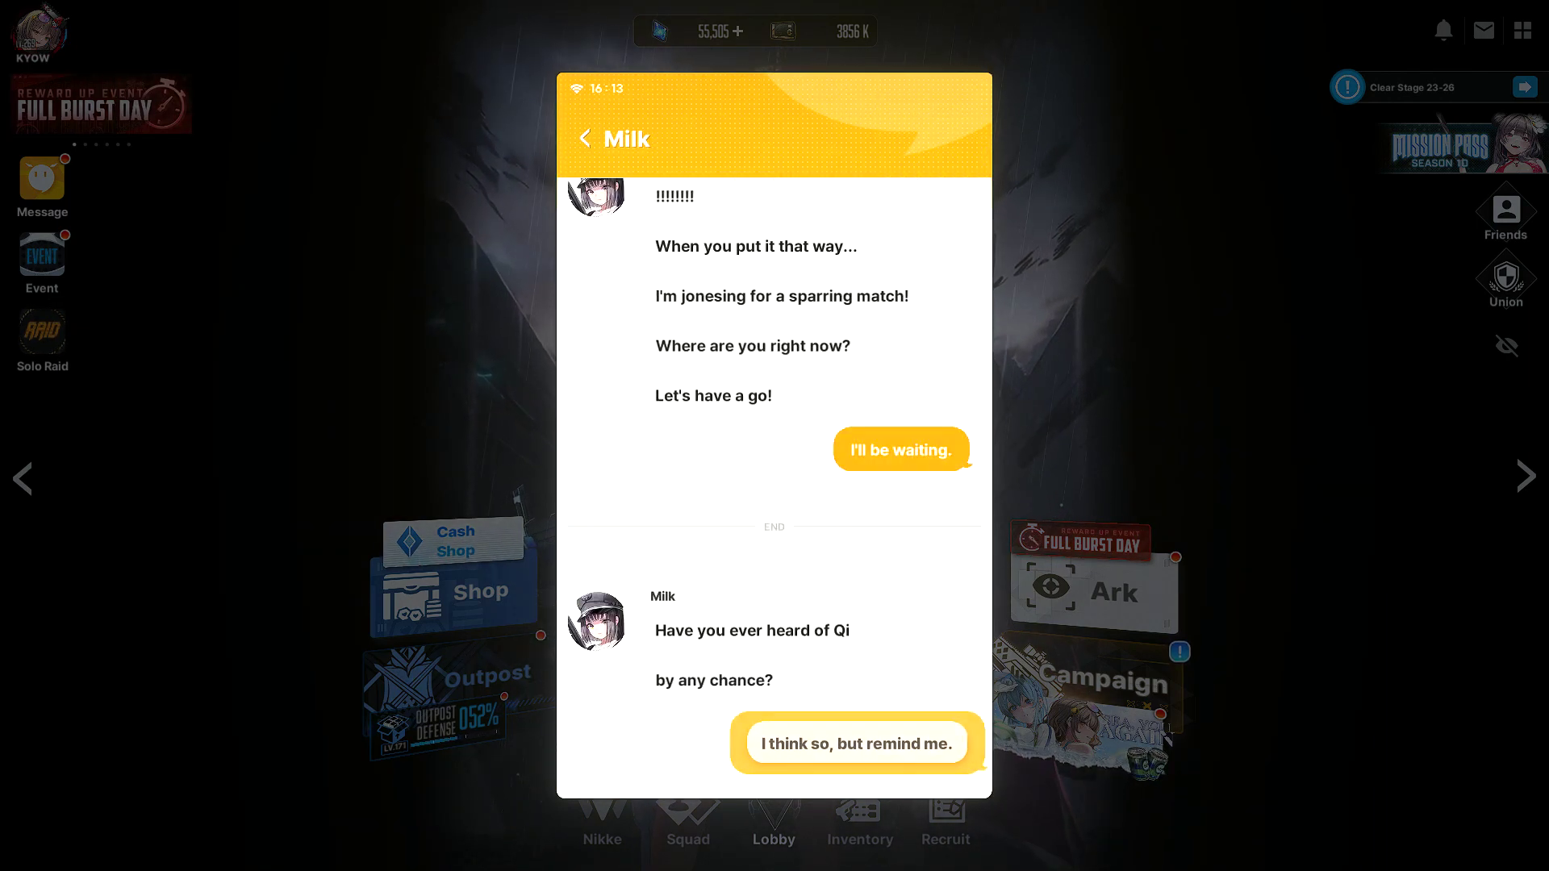
- Answer Milk's Qi questions, accept her sparring with 'You're on.', then go to Group chats
{"action": "left_click", "coordinate": [842, 743]}
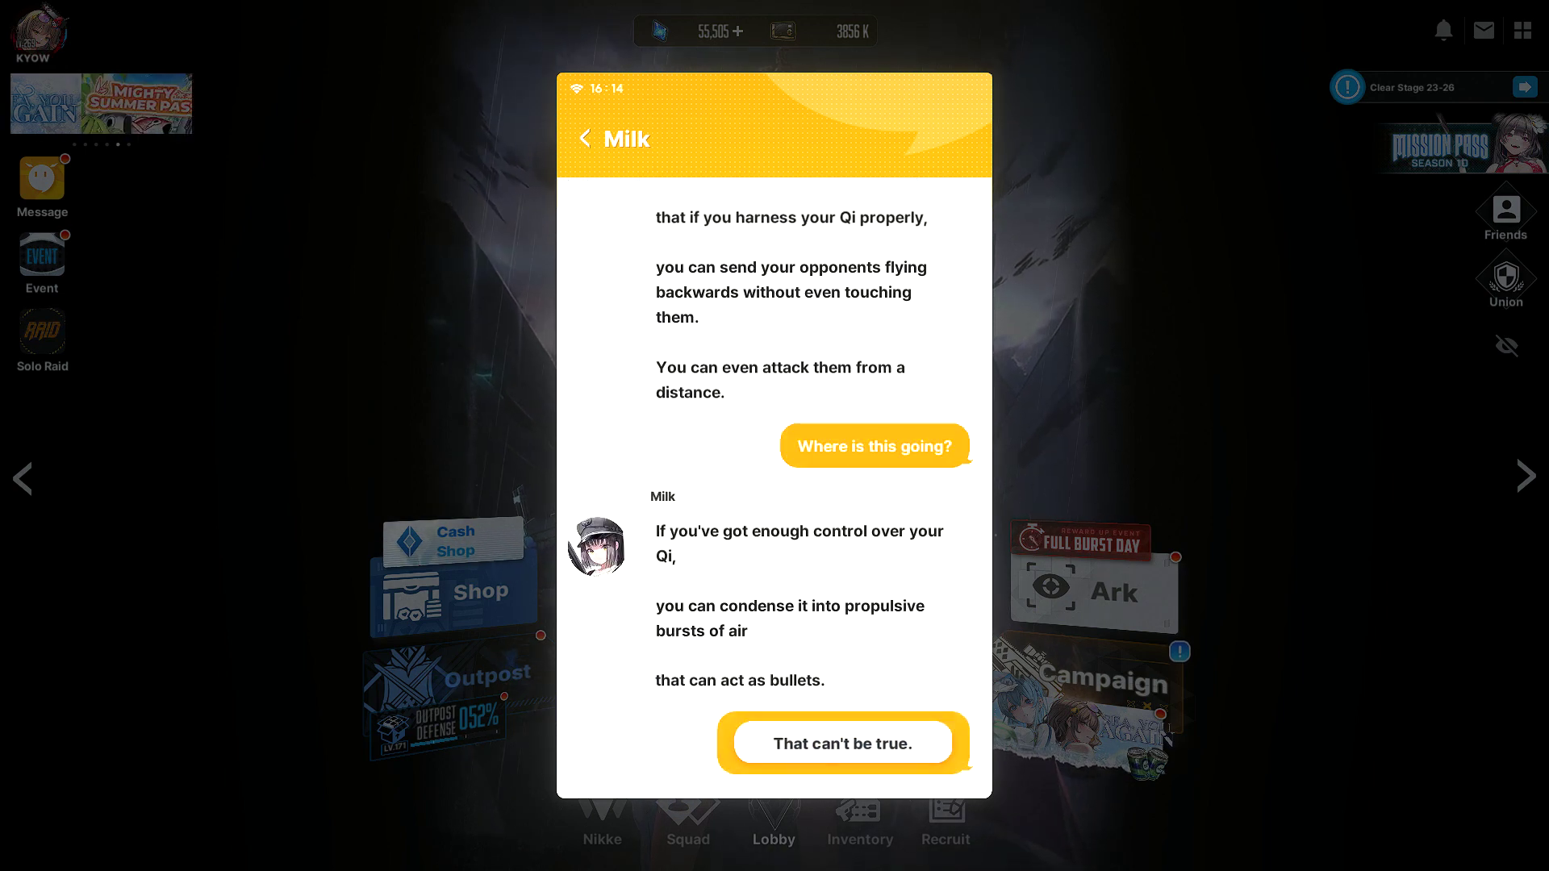
{"action": "left_click", "coordinate": [843, 743]}
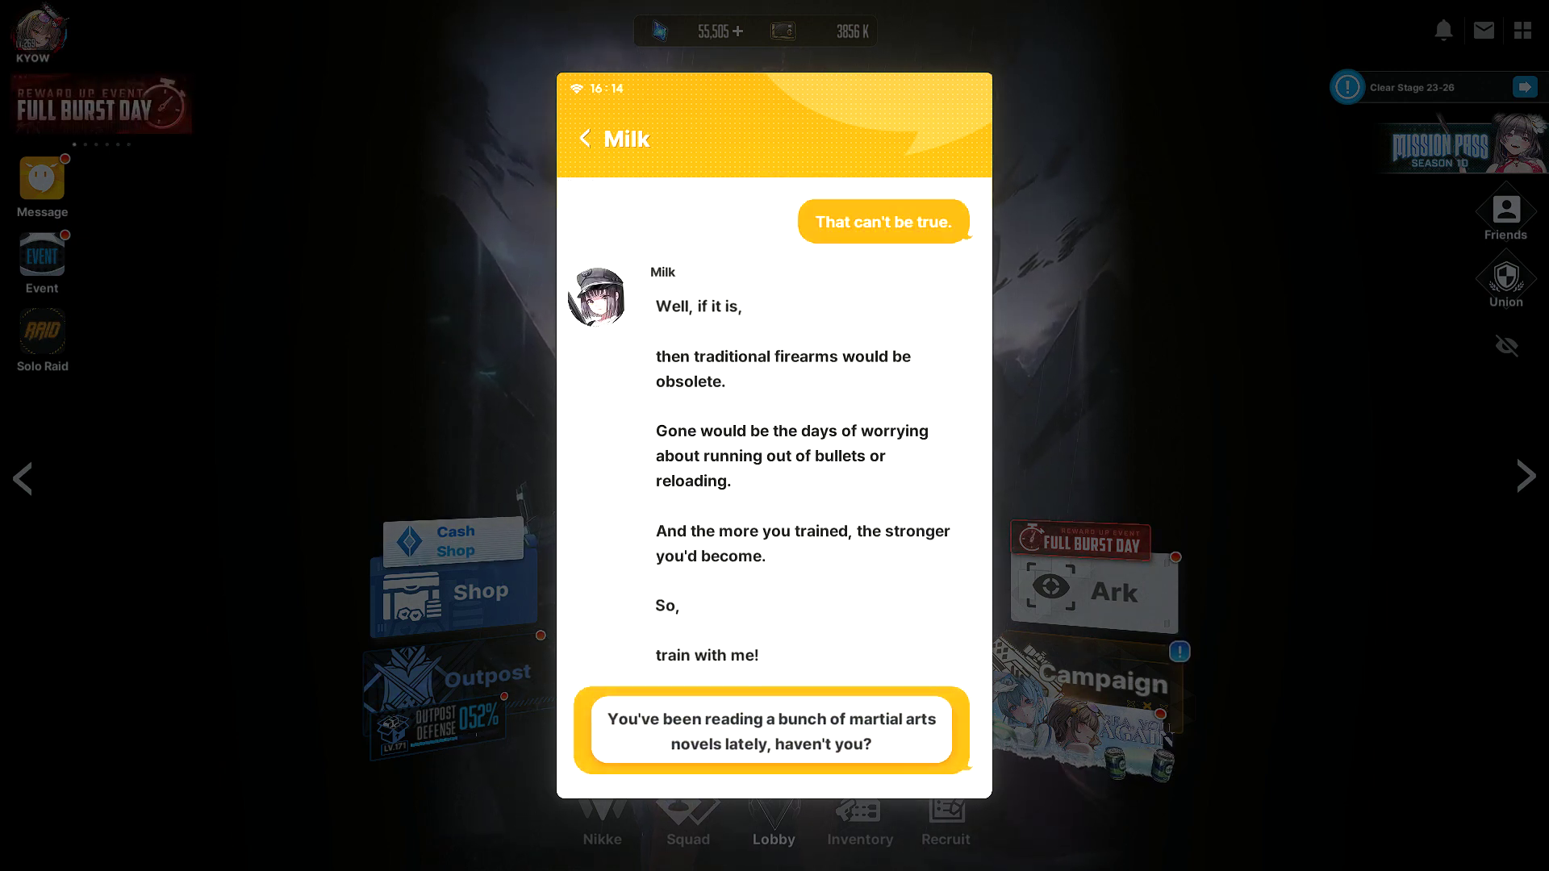
{"action": "left_click", "coordinate": [771, 732]}
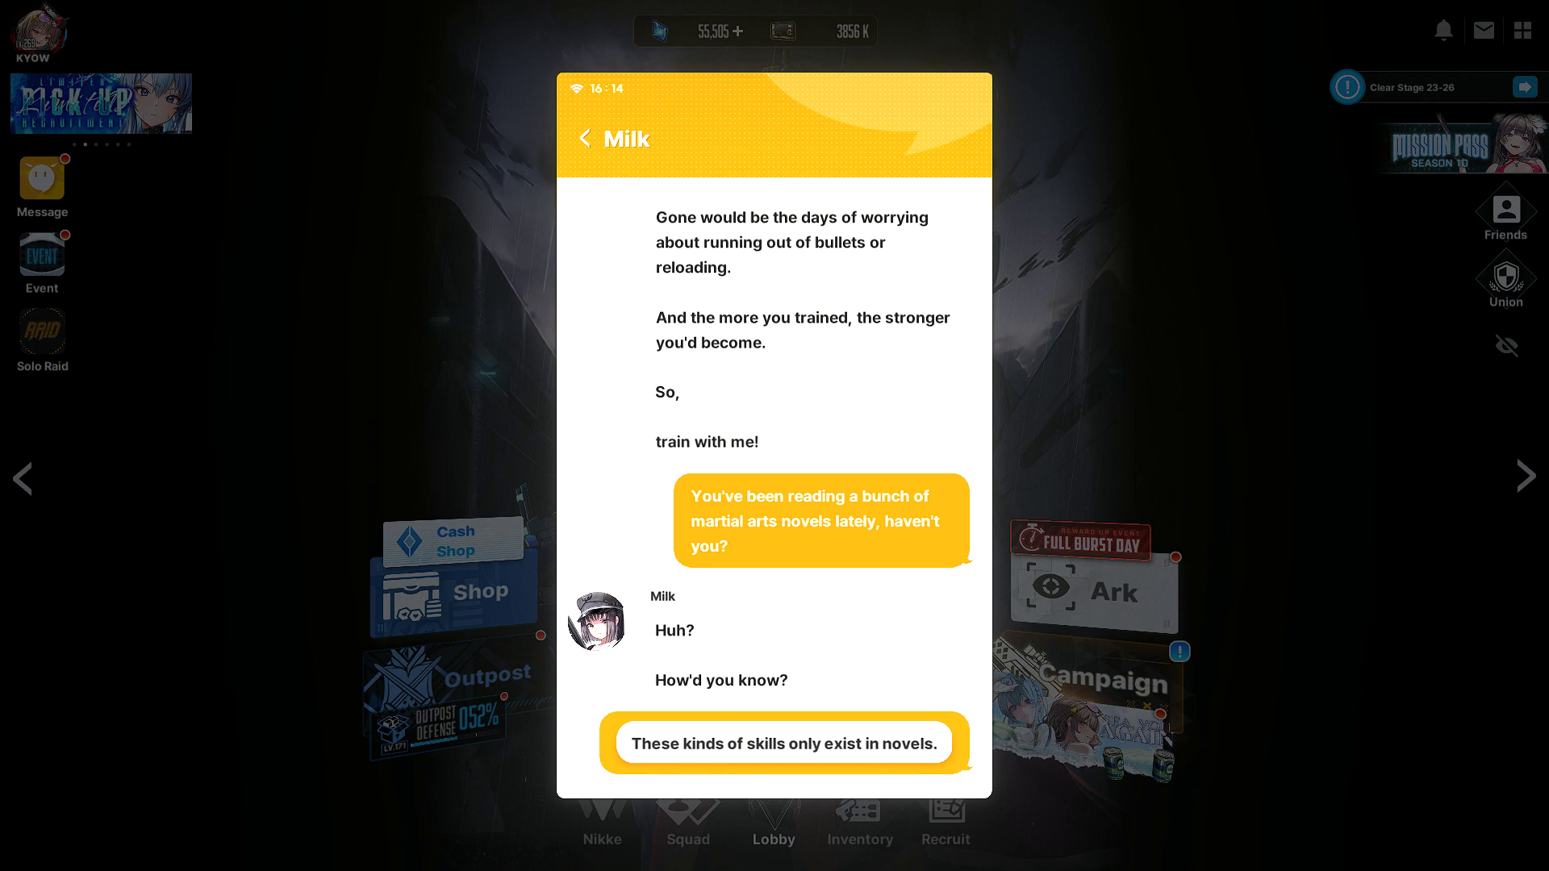
{"action": "left_click", "coordinate": [785, 743]}
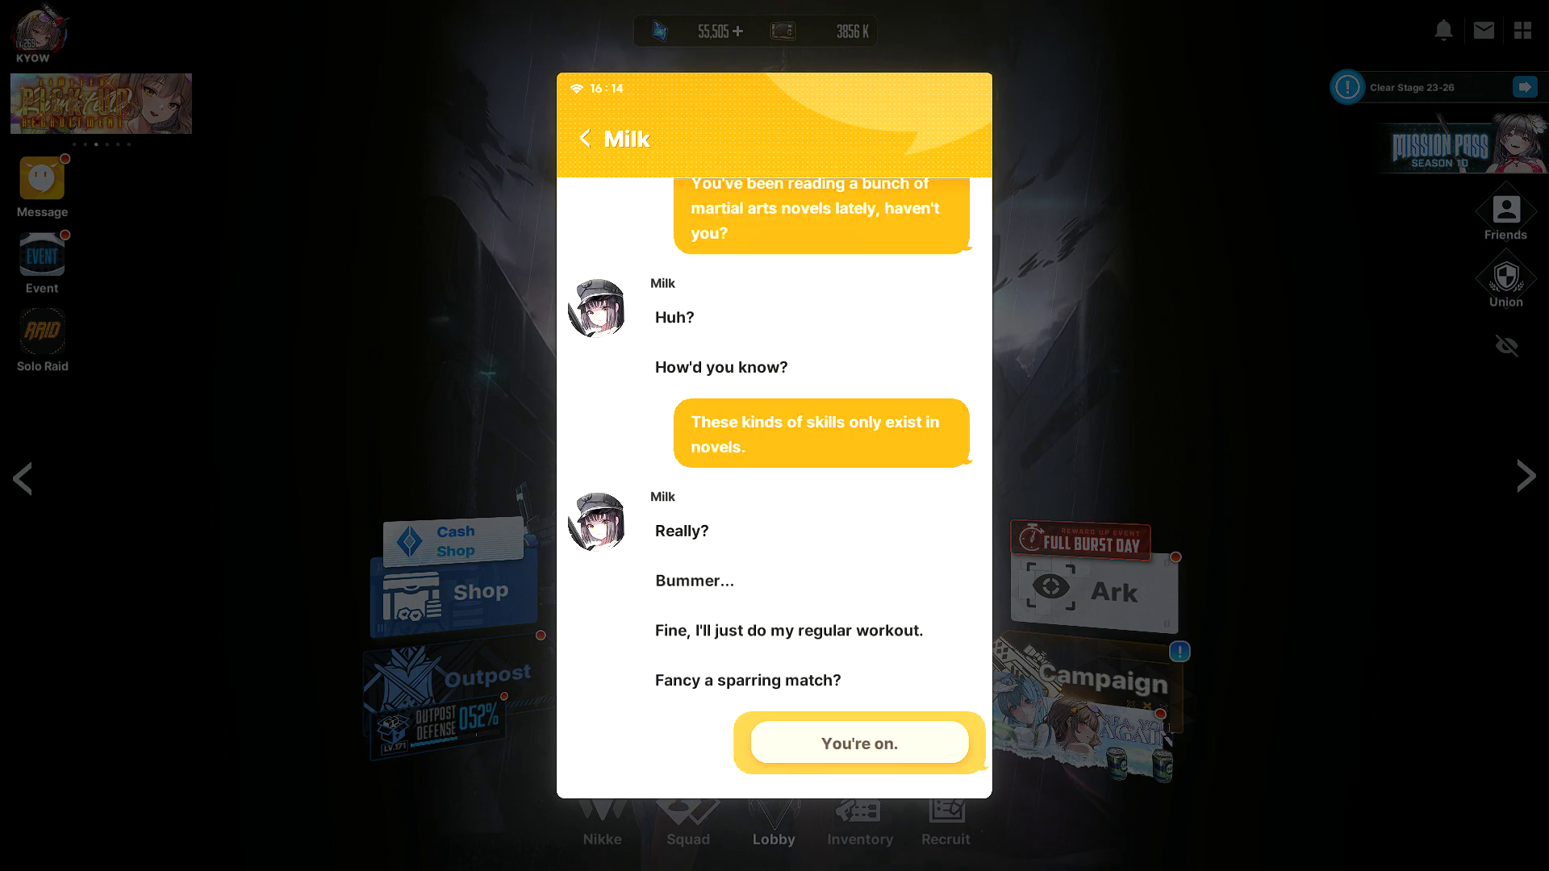
{"action": "left_click", "coordinate": [843, 743]}
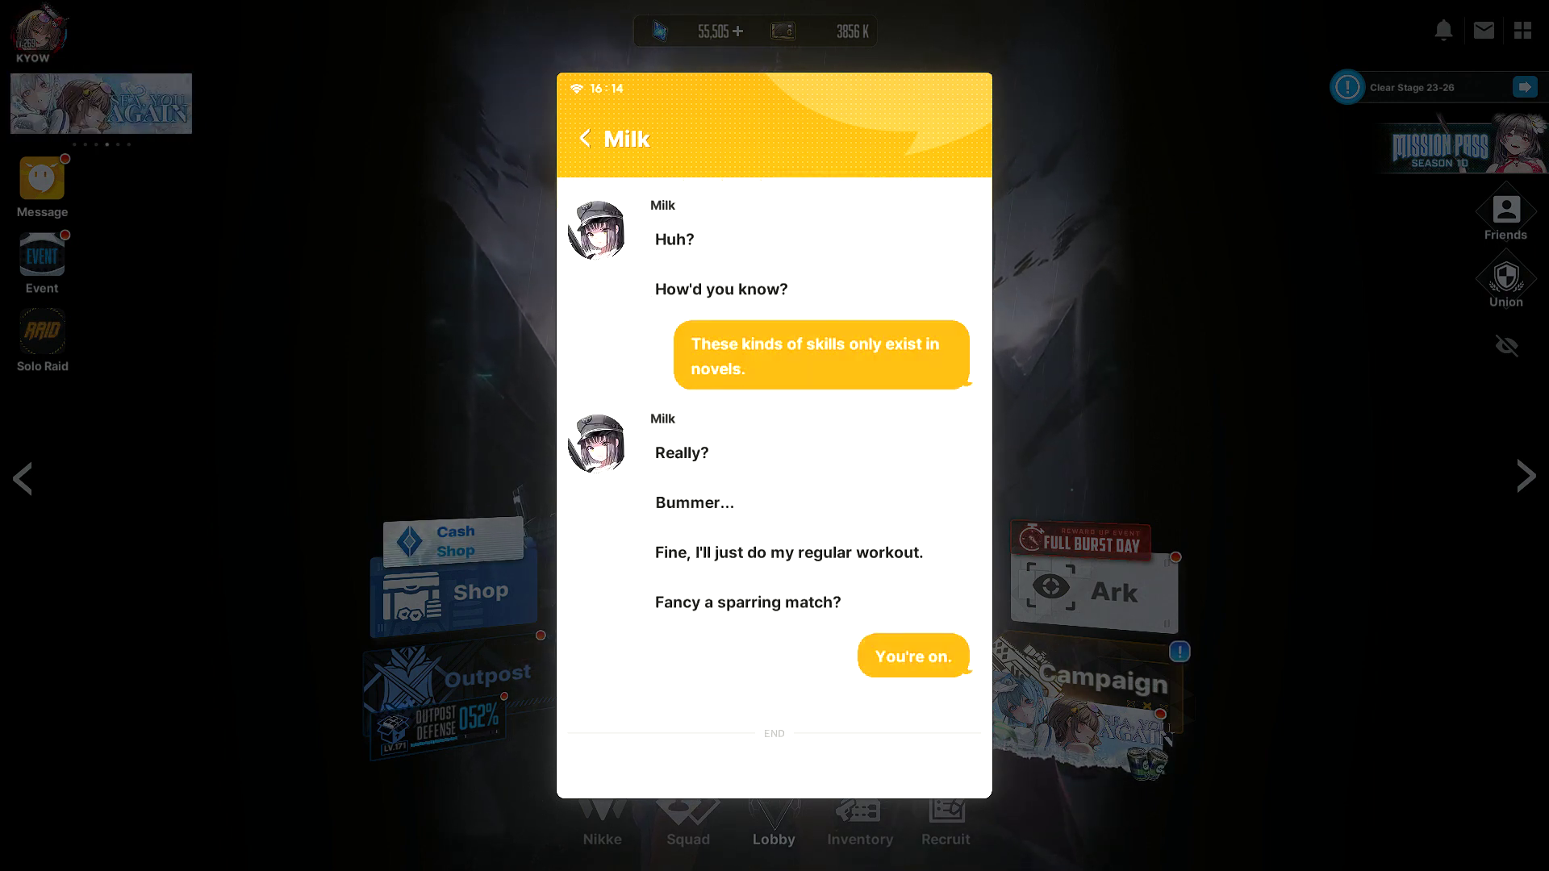
{"action": "left_click", "coordinate": [585, 138]}
{"action": "left_click", "coordinate": [920, 185]}
- Open The Scouts group chat and read through Delta's report
{"action": "left_click", "coordinate": [781, 291]}
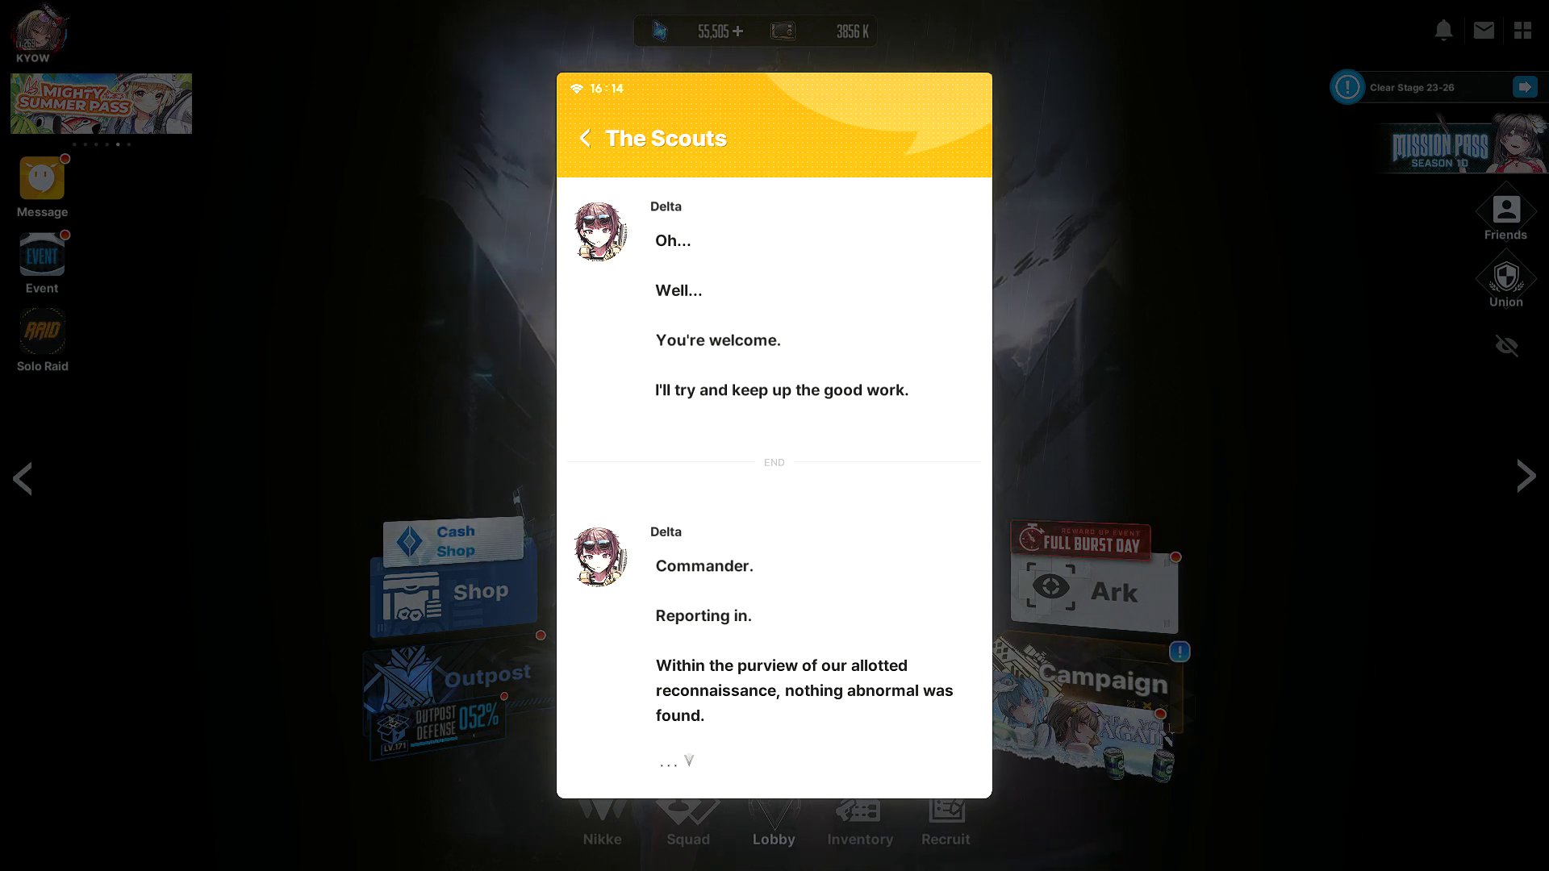
{"action": "left_click", "coordinate": [672, 763]}
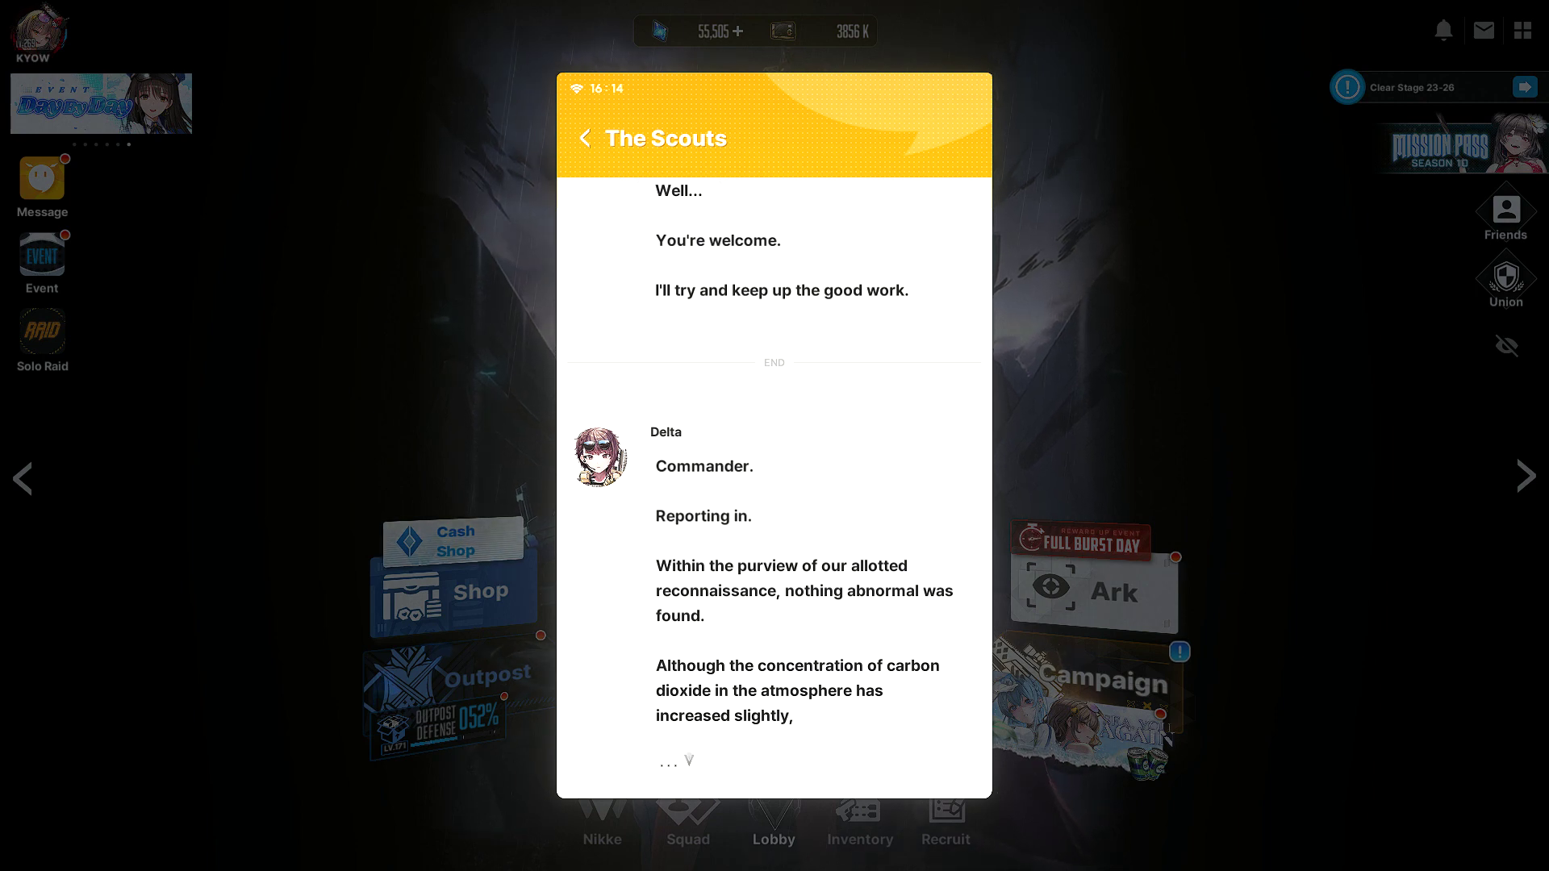
{"action": "left_click", "coordinate": [671, 761]}
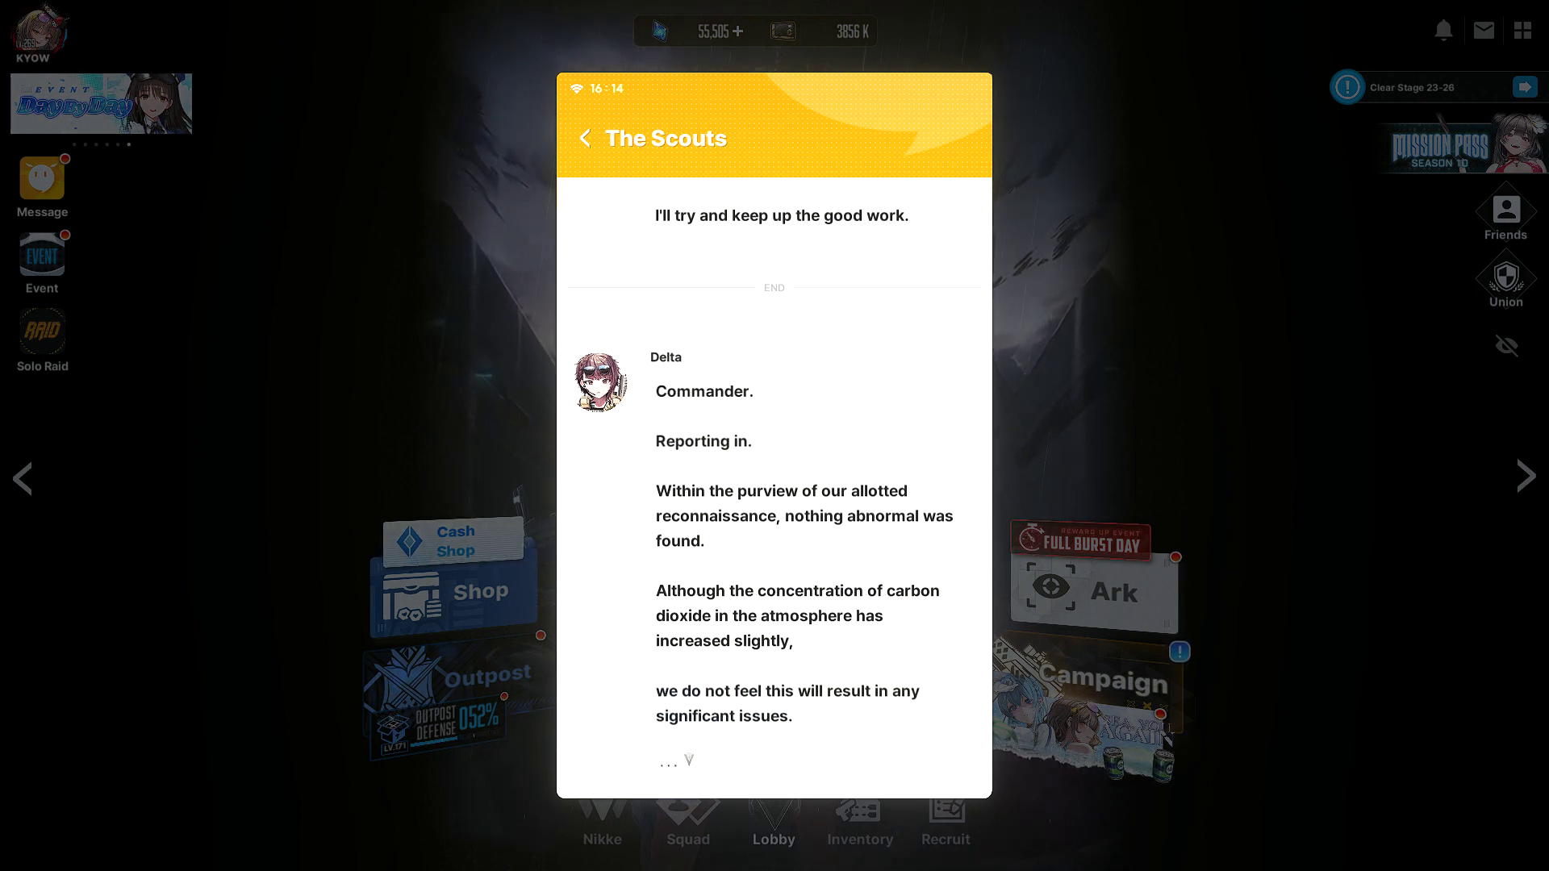
{"action": "left_click", "coordinate": [672, 763]}
{"action": "left_click", "coordinate": [671, 763]}
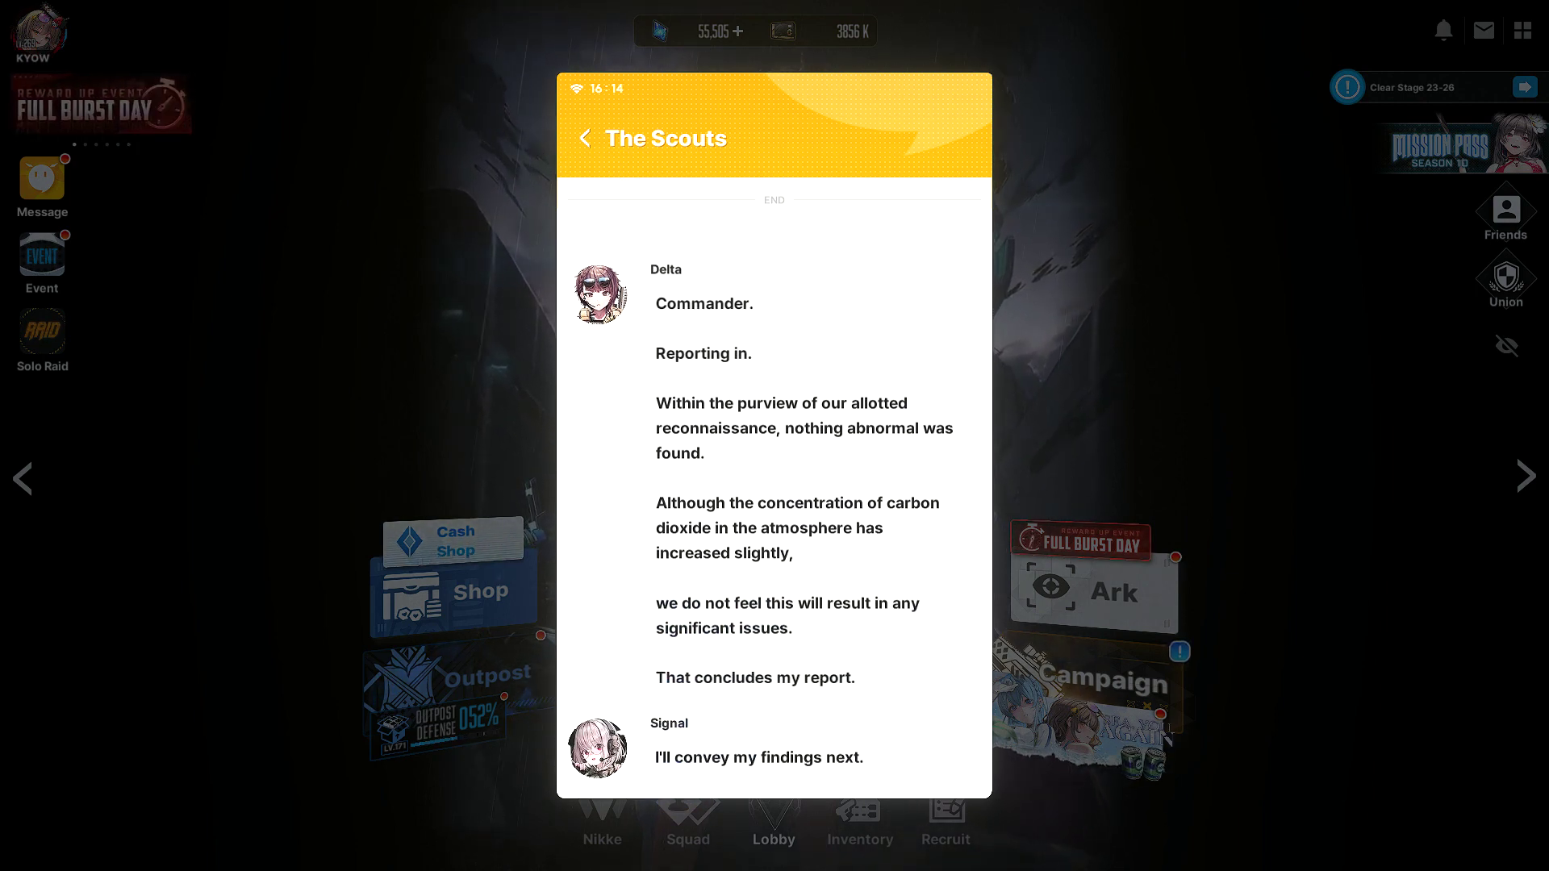
{"action": "left_click", "coordinate": [671, 762]}
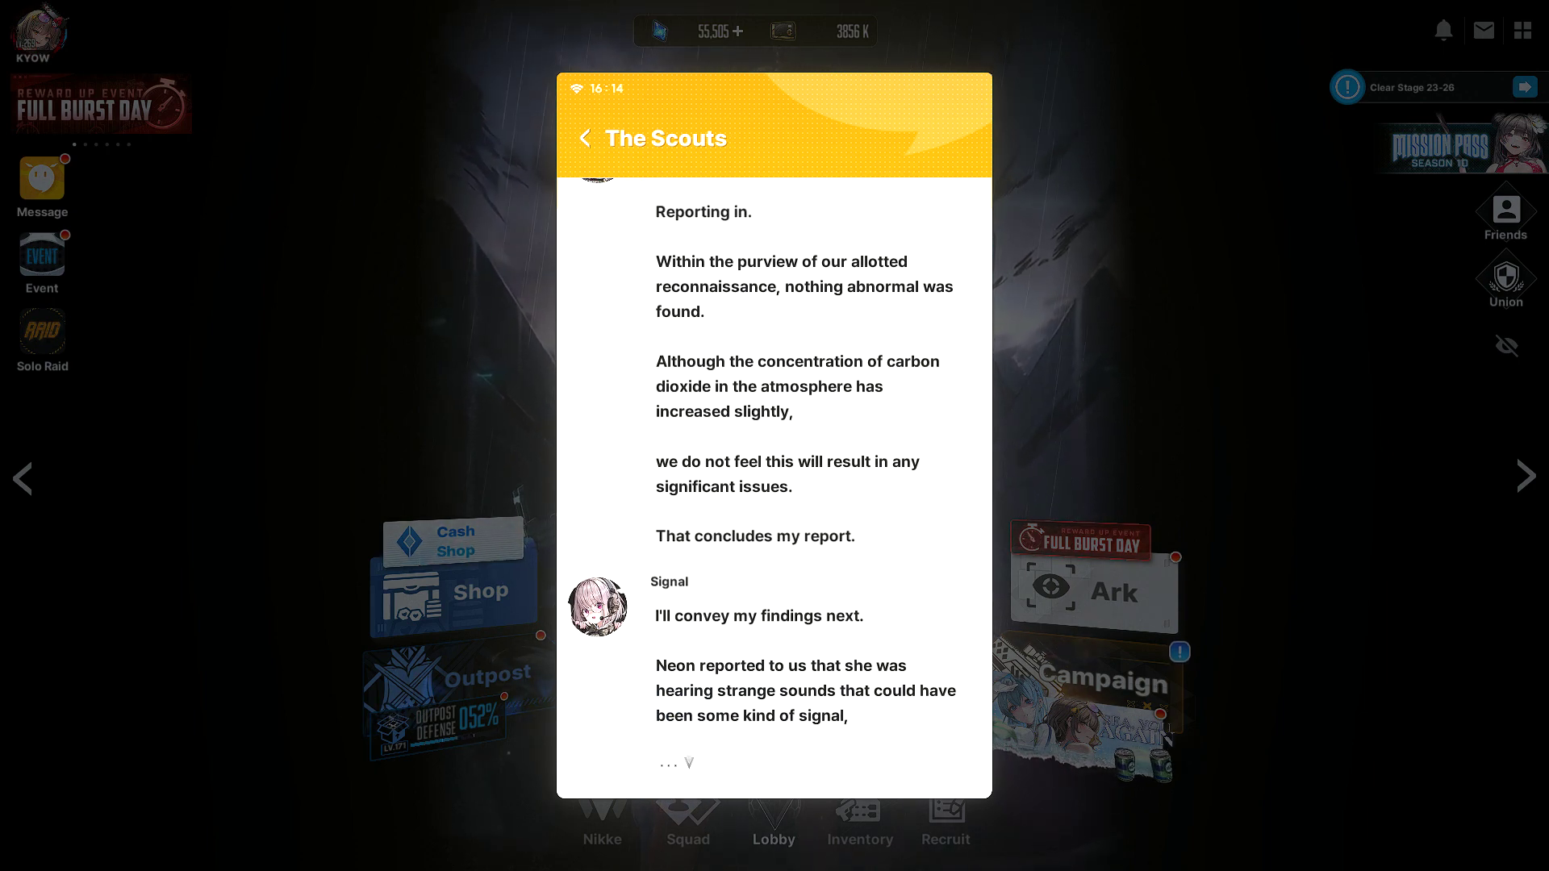
- Read Signal's strange-sounds report and Delta's reprimand, replying 'It's alright, take your time.'
{"action": "left_click", "coordinate": [668, 760]}
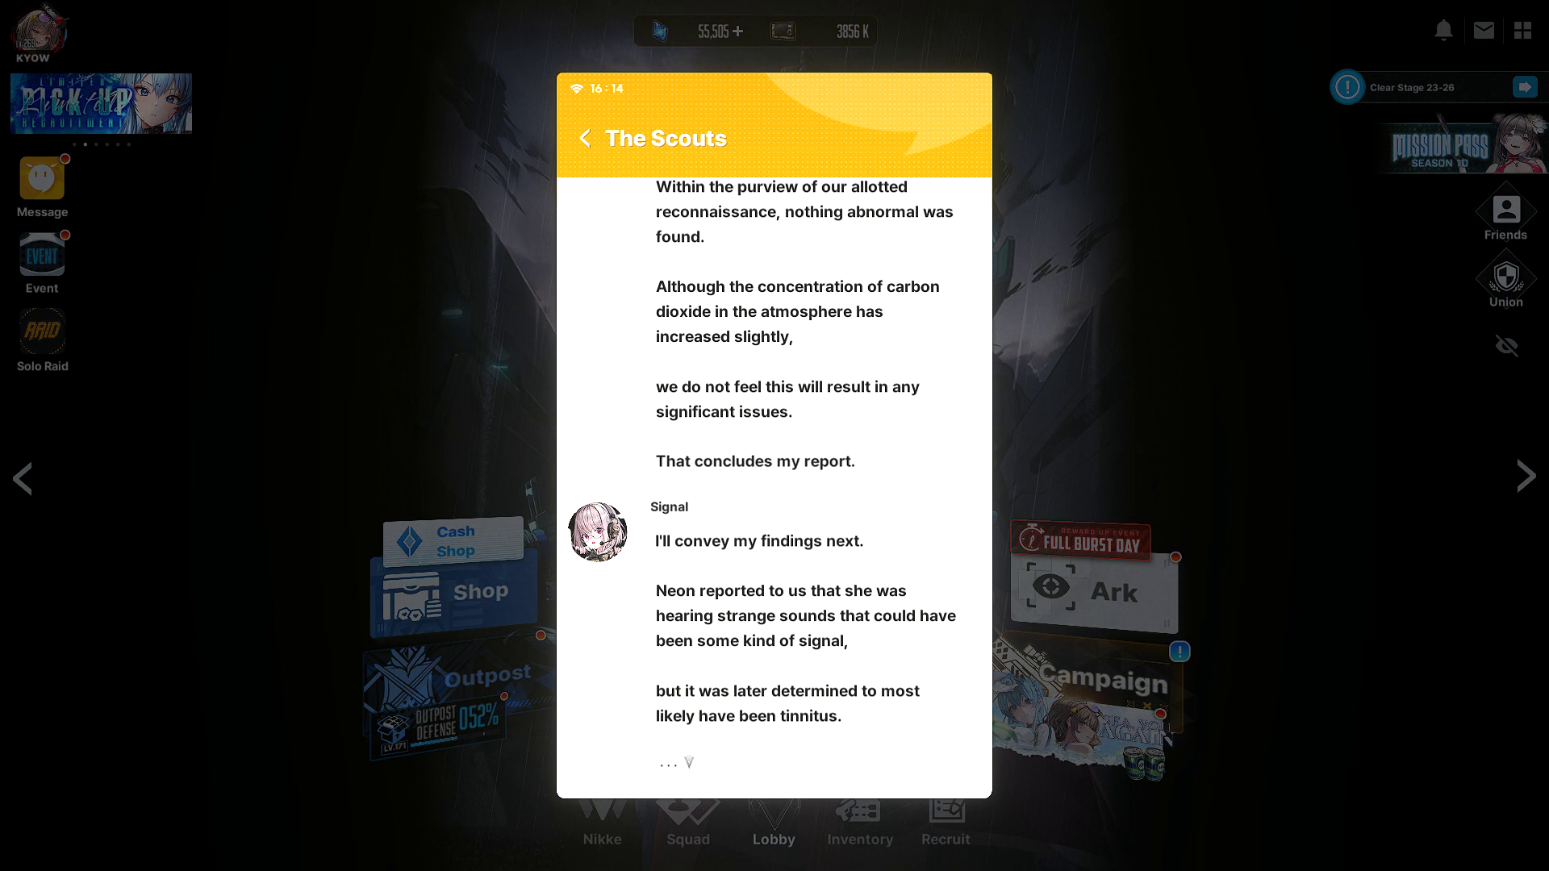
{"action": "left_click", "coordinate": [672, 762]}
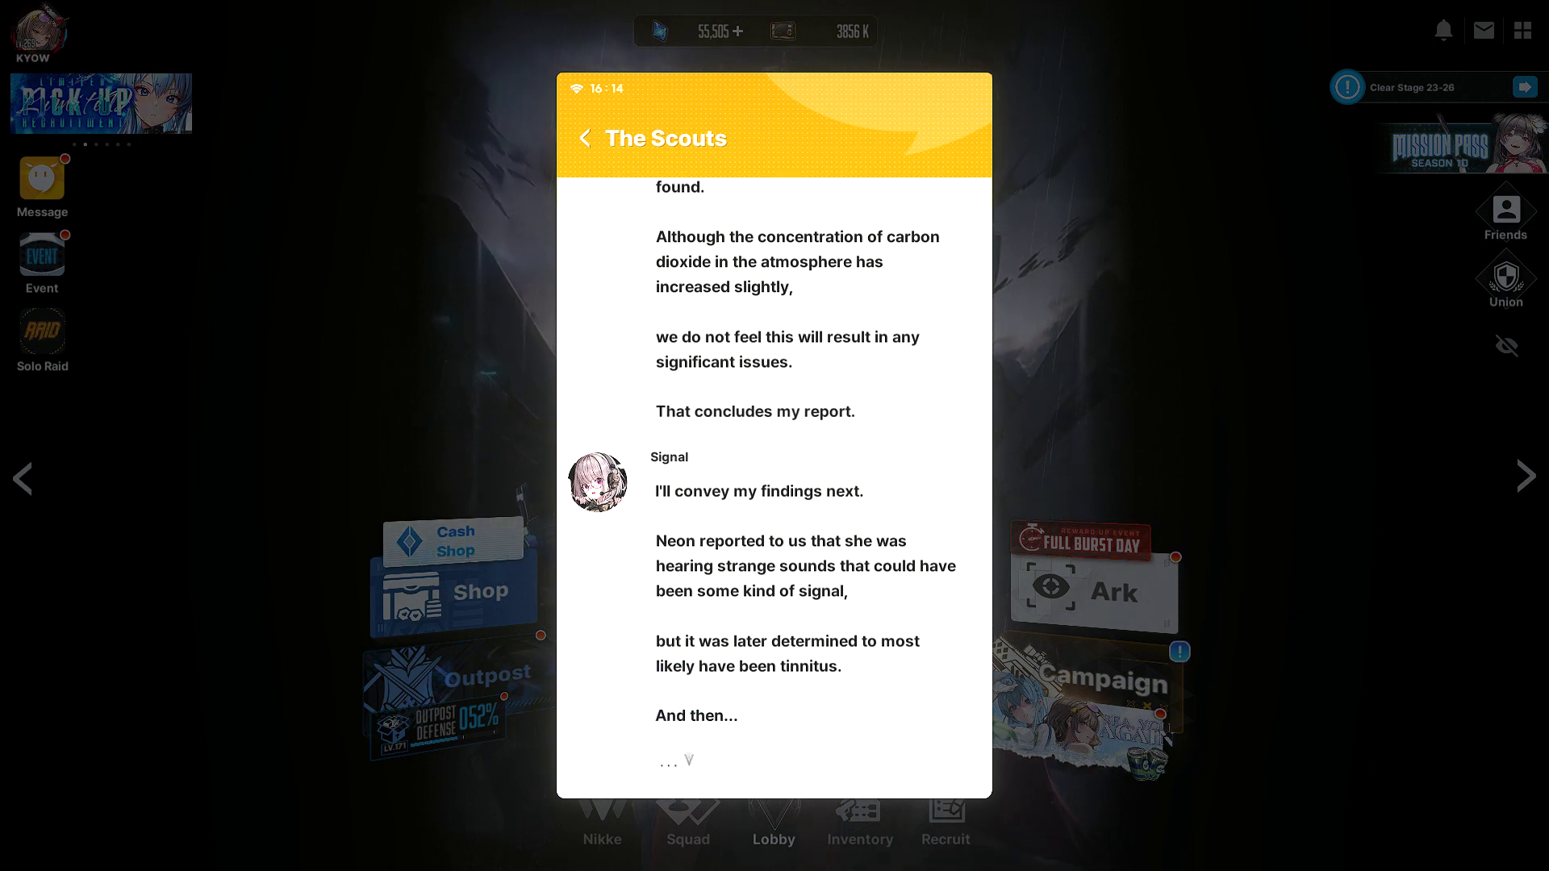
{"action": "left_click", "coordinate": [668, 760]}
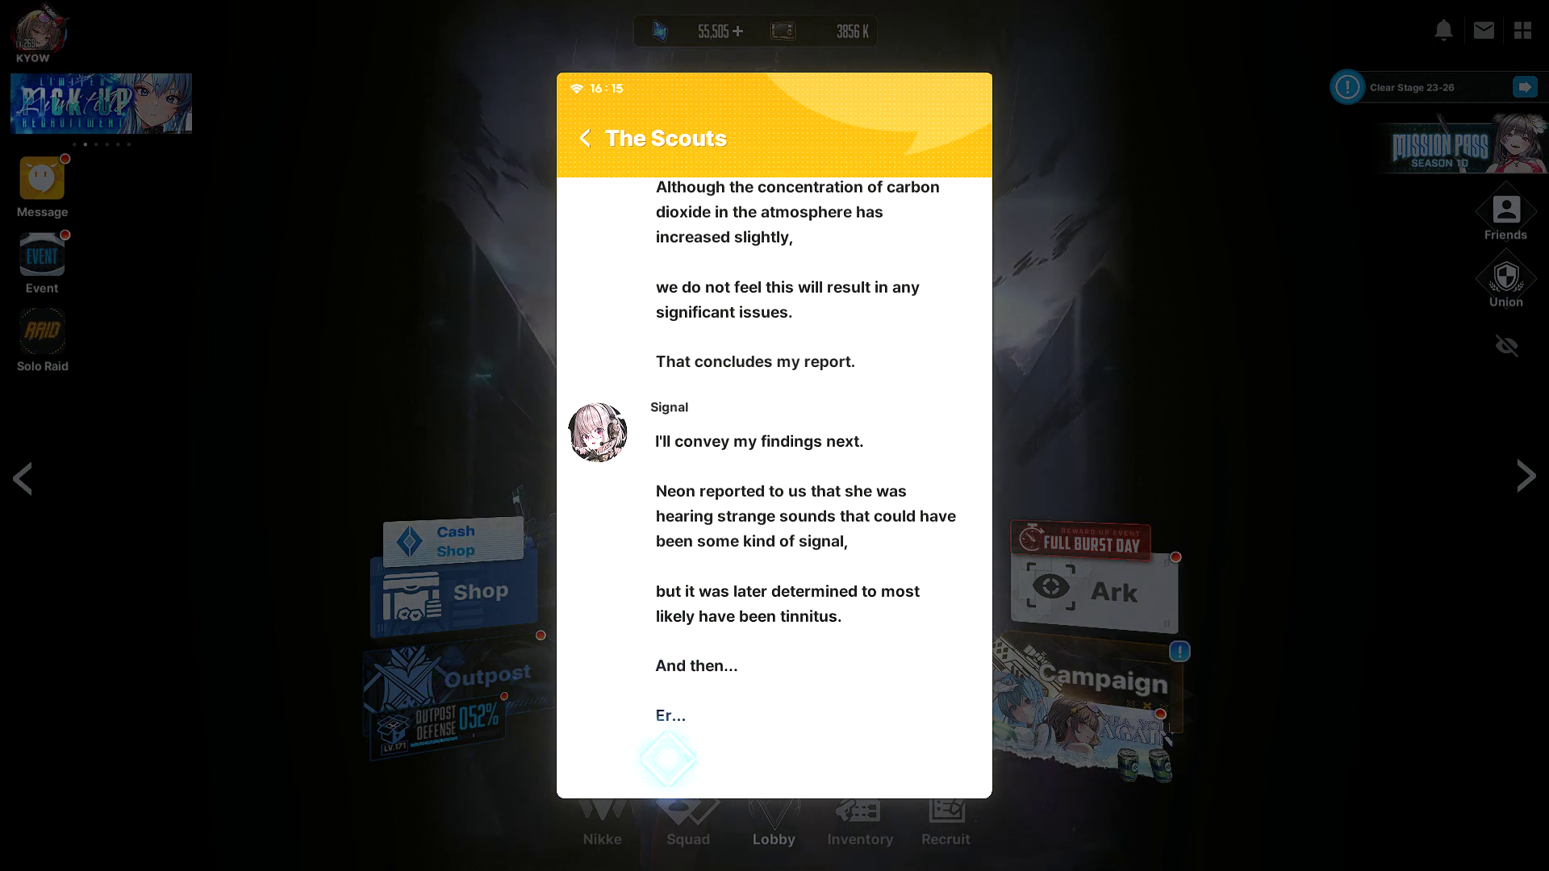
{"action": "left_click", "coordinate": [668, 760]}
{"action": "left_click", "coordinate": [668, 760]}
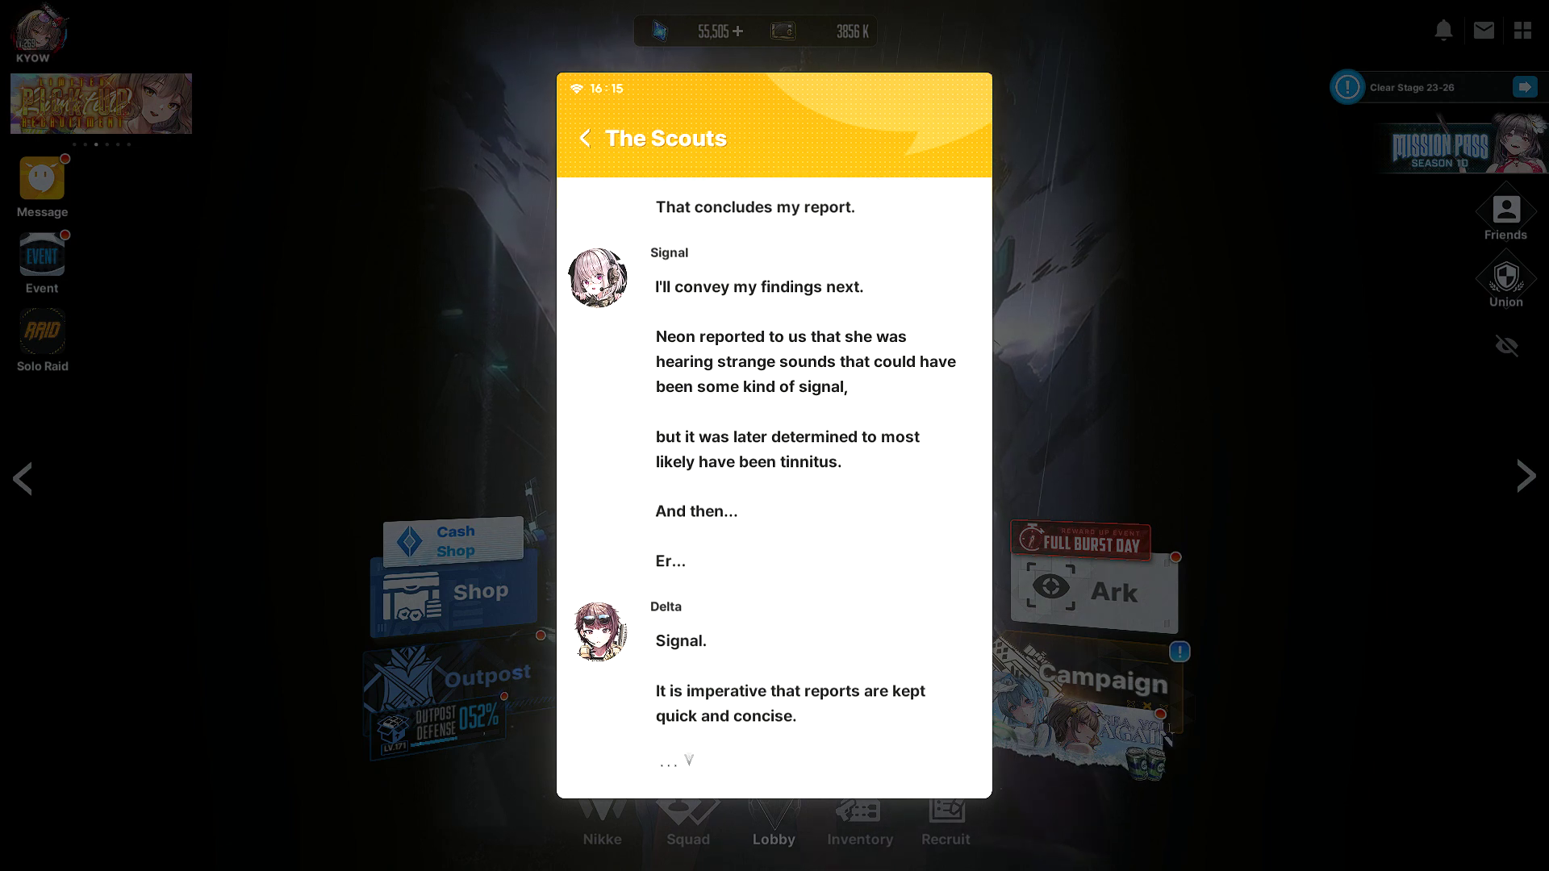
{"action": "left_click", "coordinate": [672, 760]}
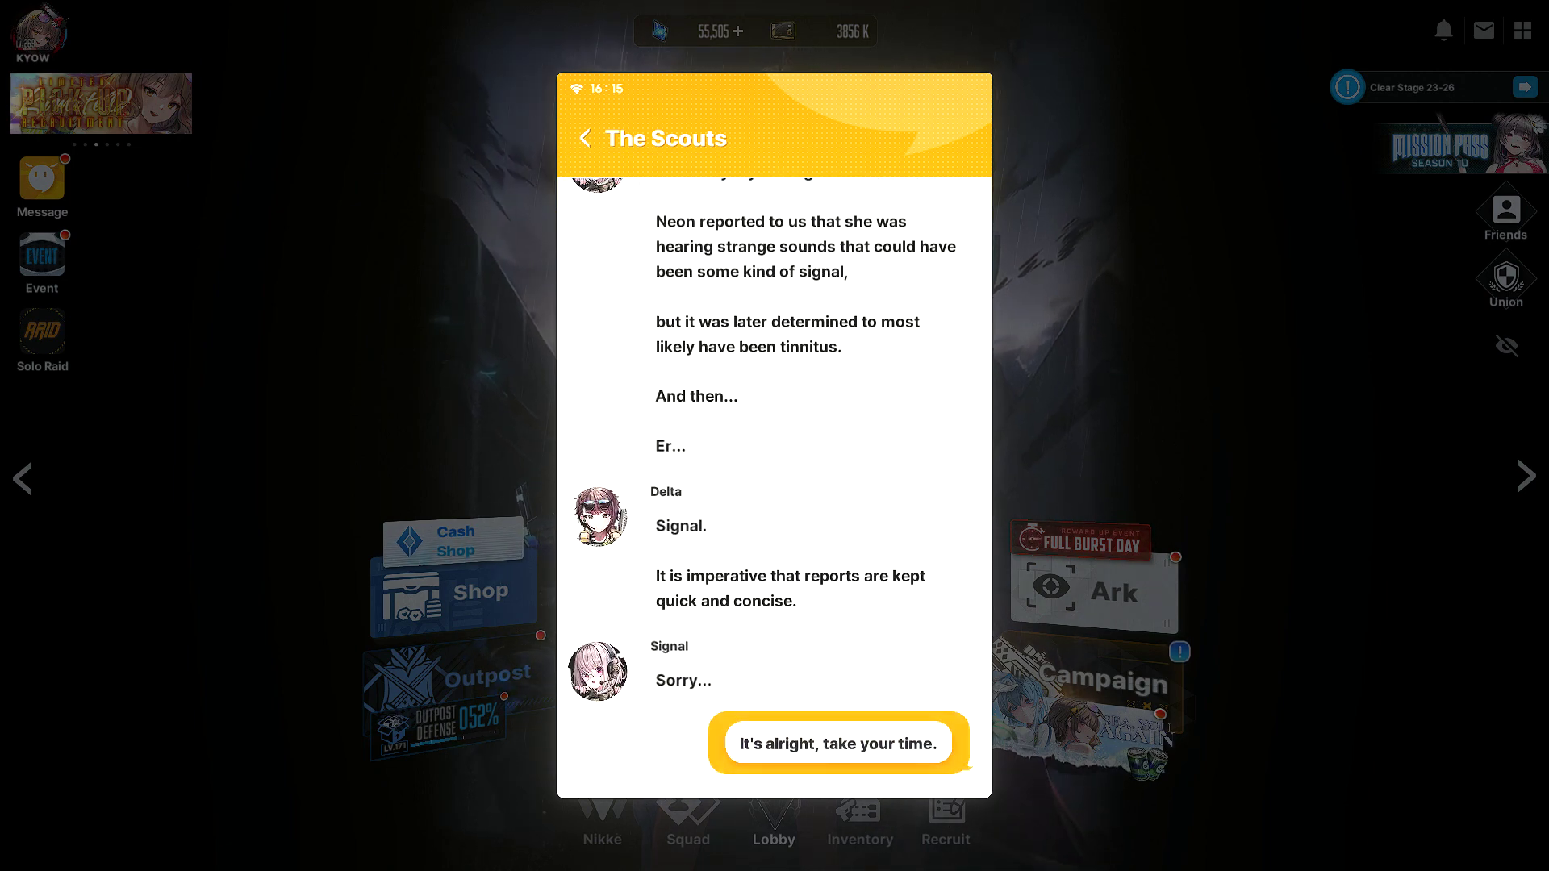
{"action": "left_click", "coordinate": [838, 743]}
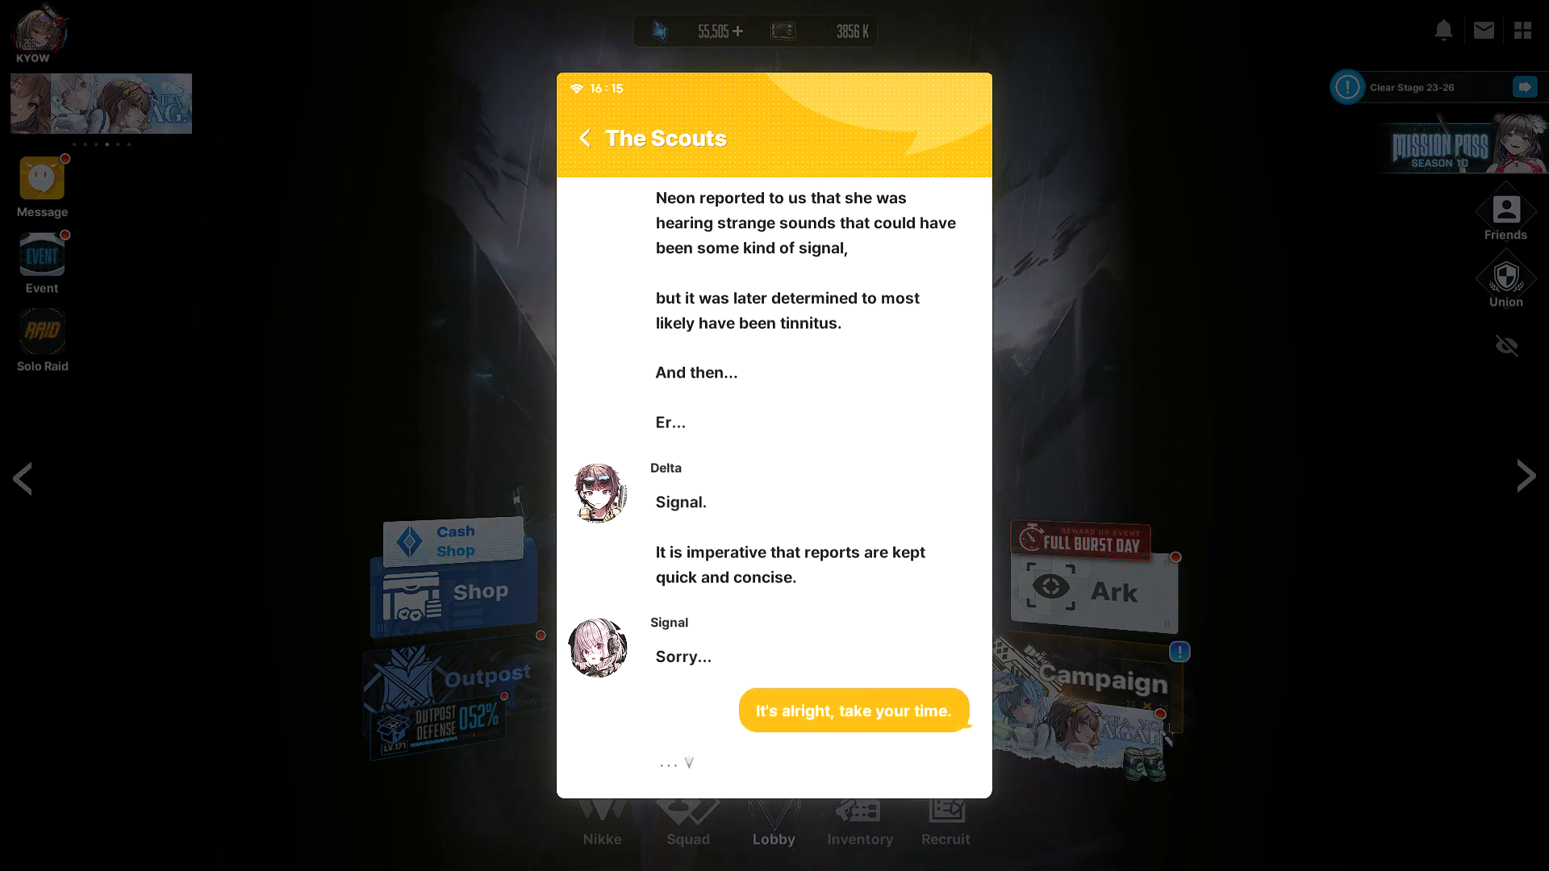
- Answer Delta's advice with 'Understood.' and ask 'The one Delta gave to you?'
{"action": "left_click", "coordinate": [668, 760]}
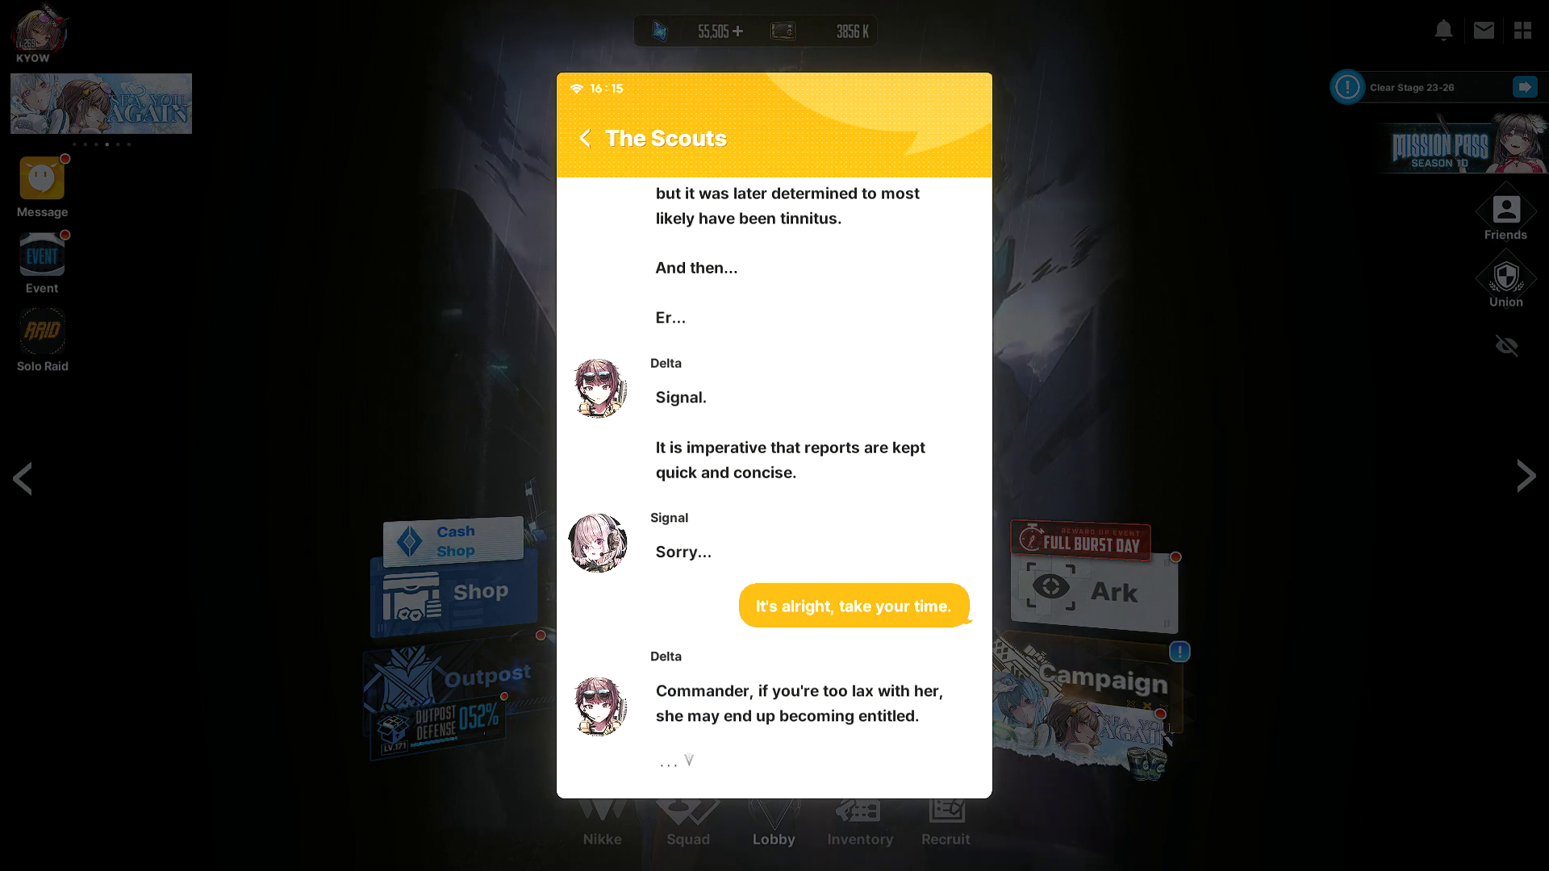
{"action": "left_click", "coordinate": [671, 760]}
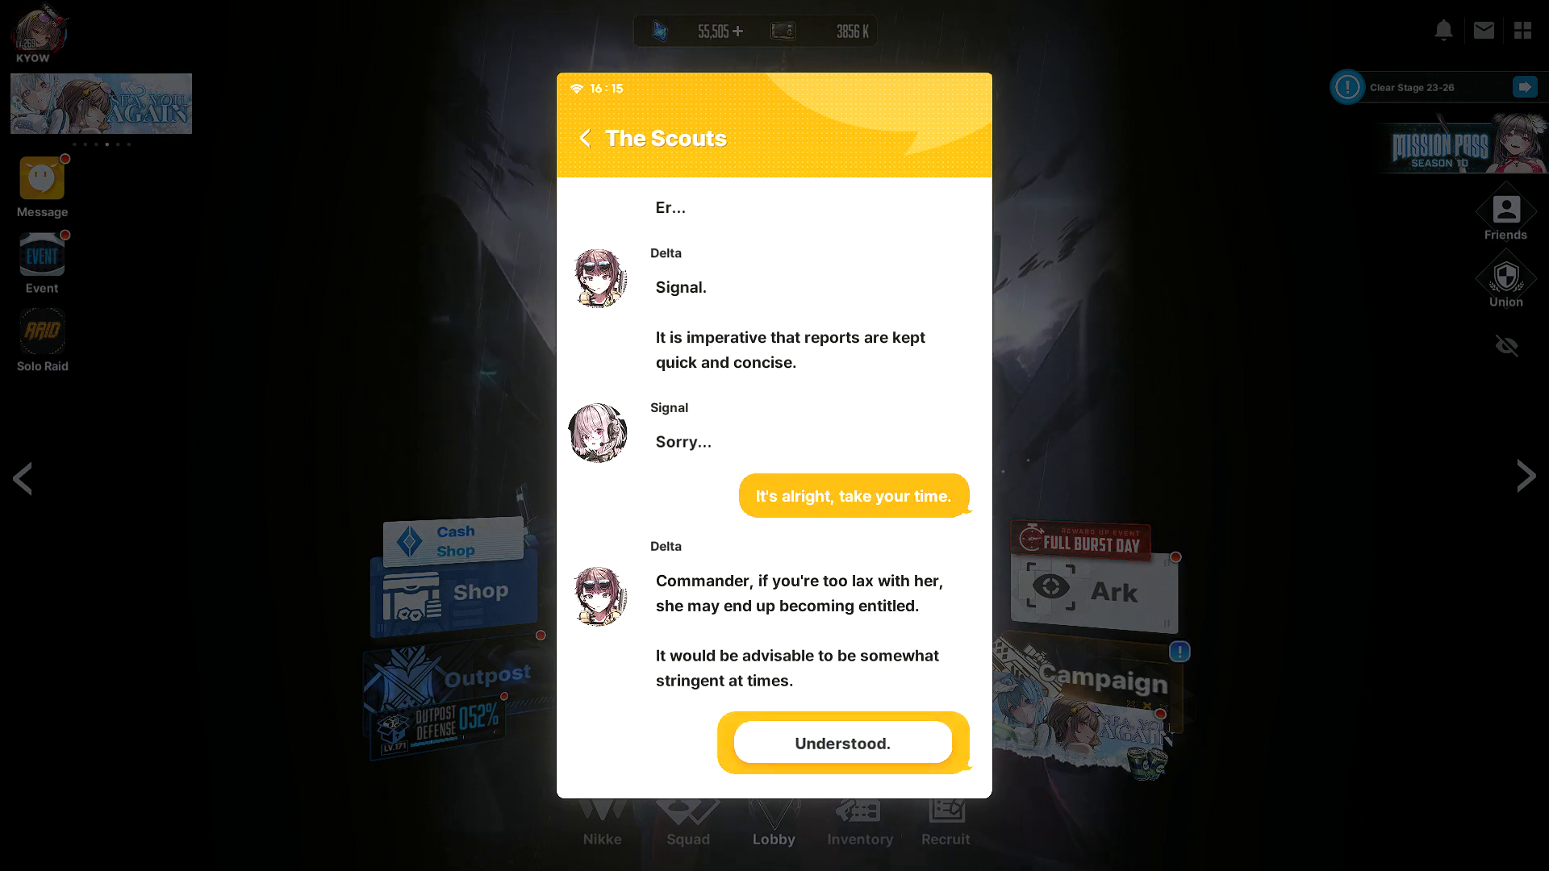
{"action": "left_click", "coordinate": [842, 743]}
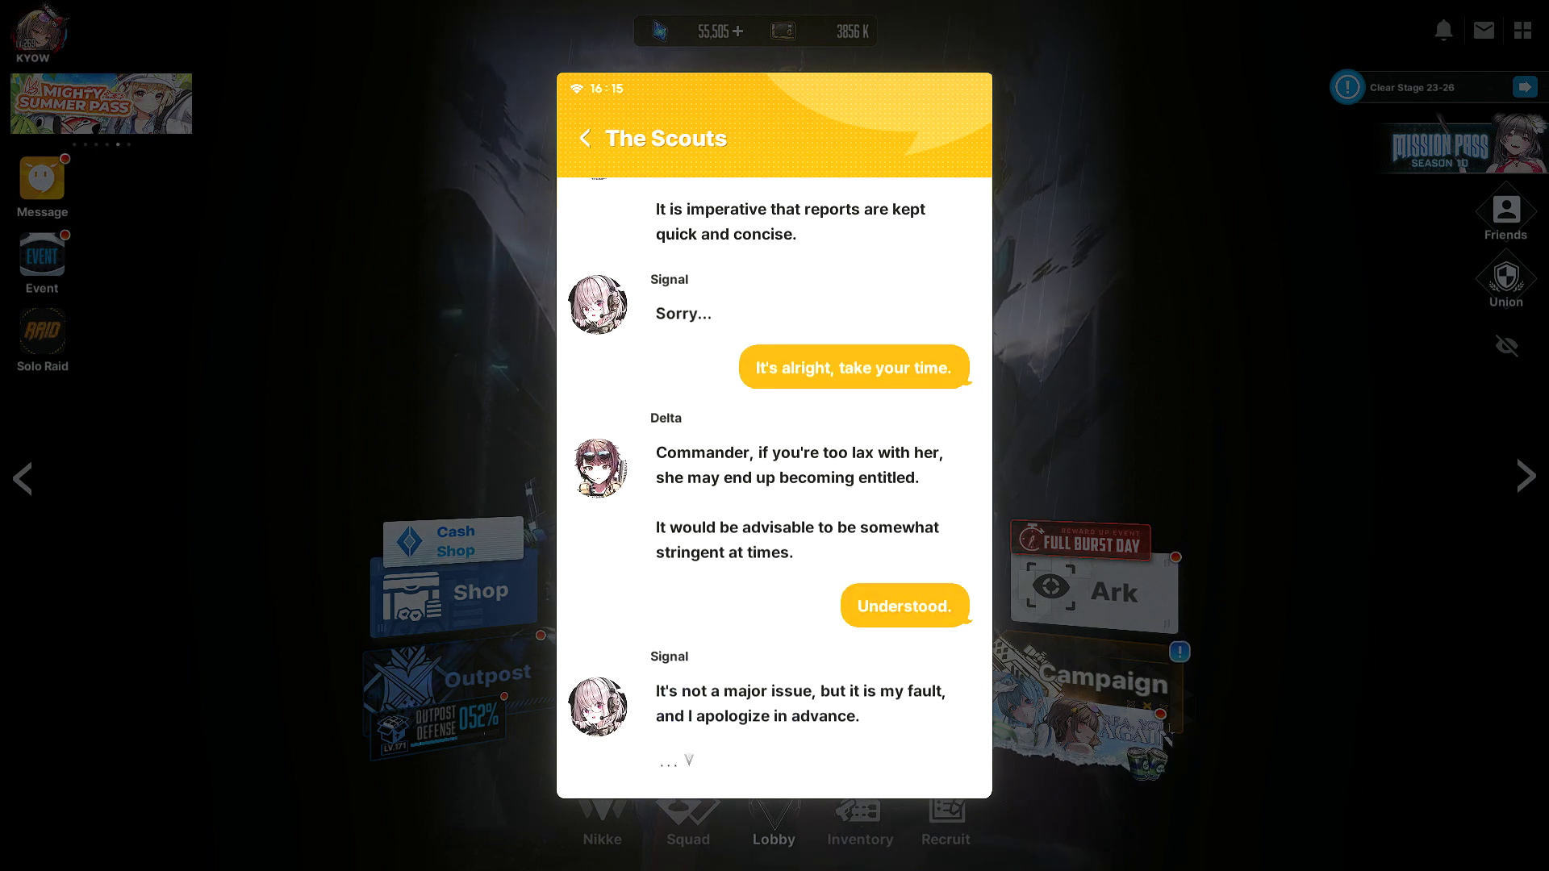
{"action": "left_click", "coordinate": [672, 761]}
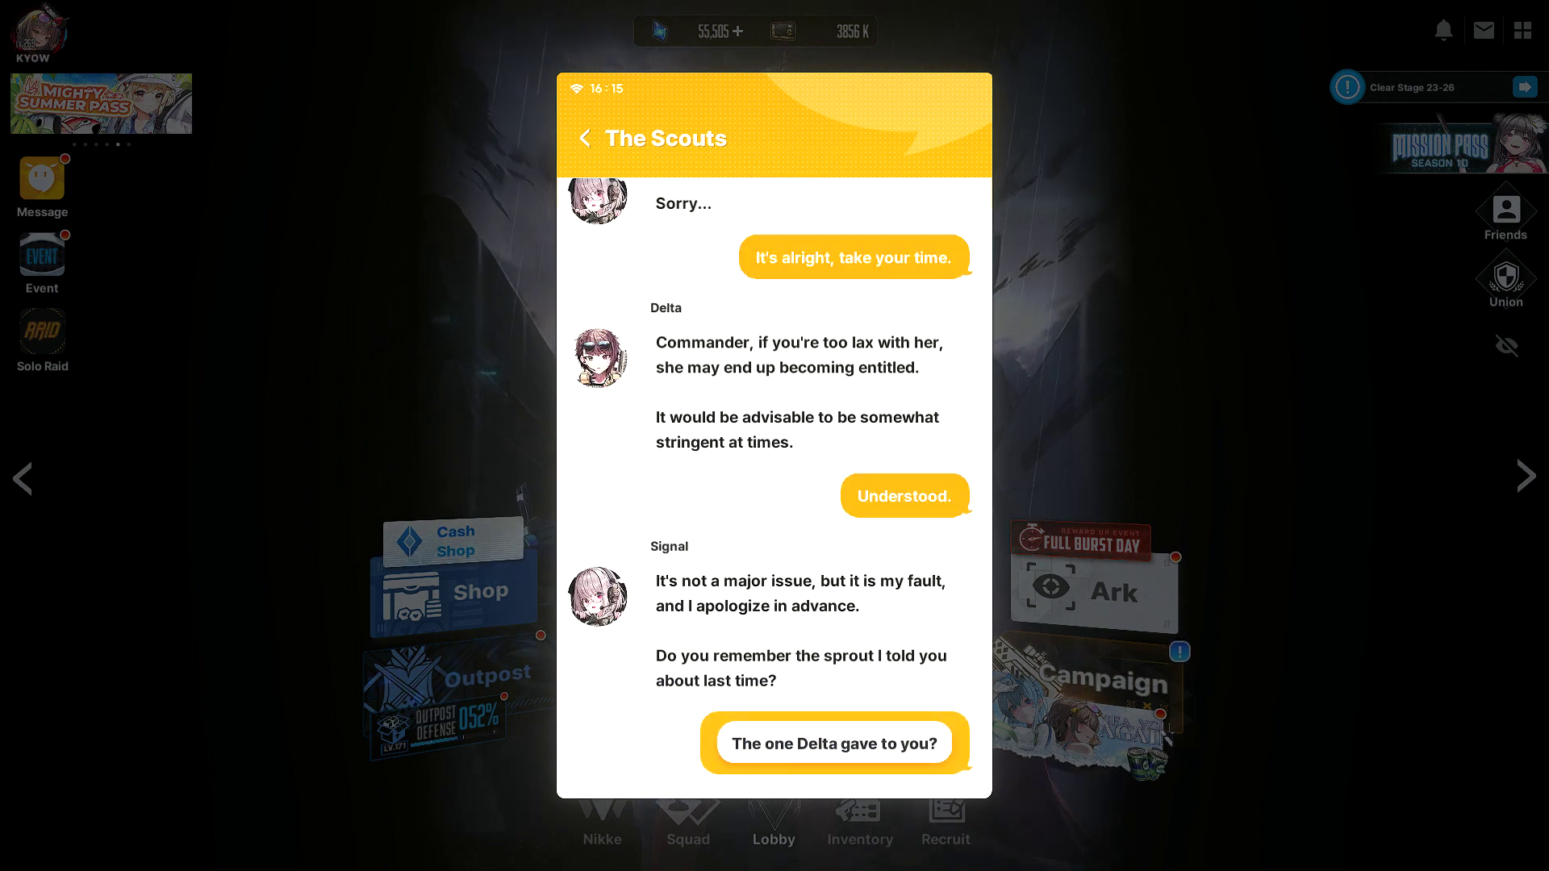
{"action": "left_click", "coordinate": [835, 743]}
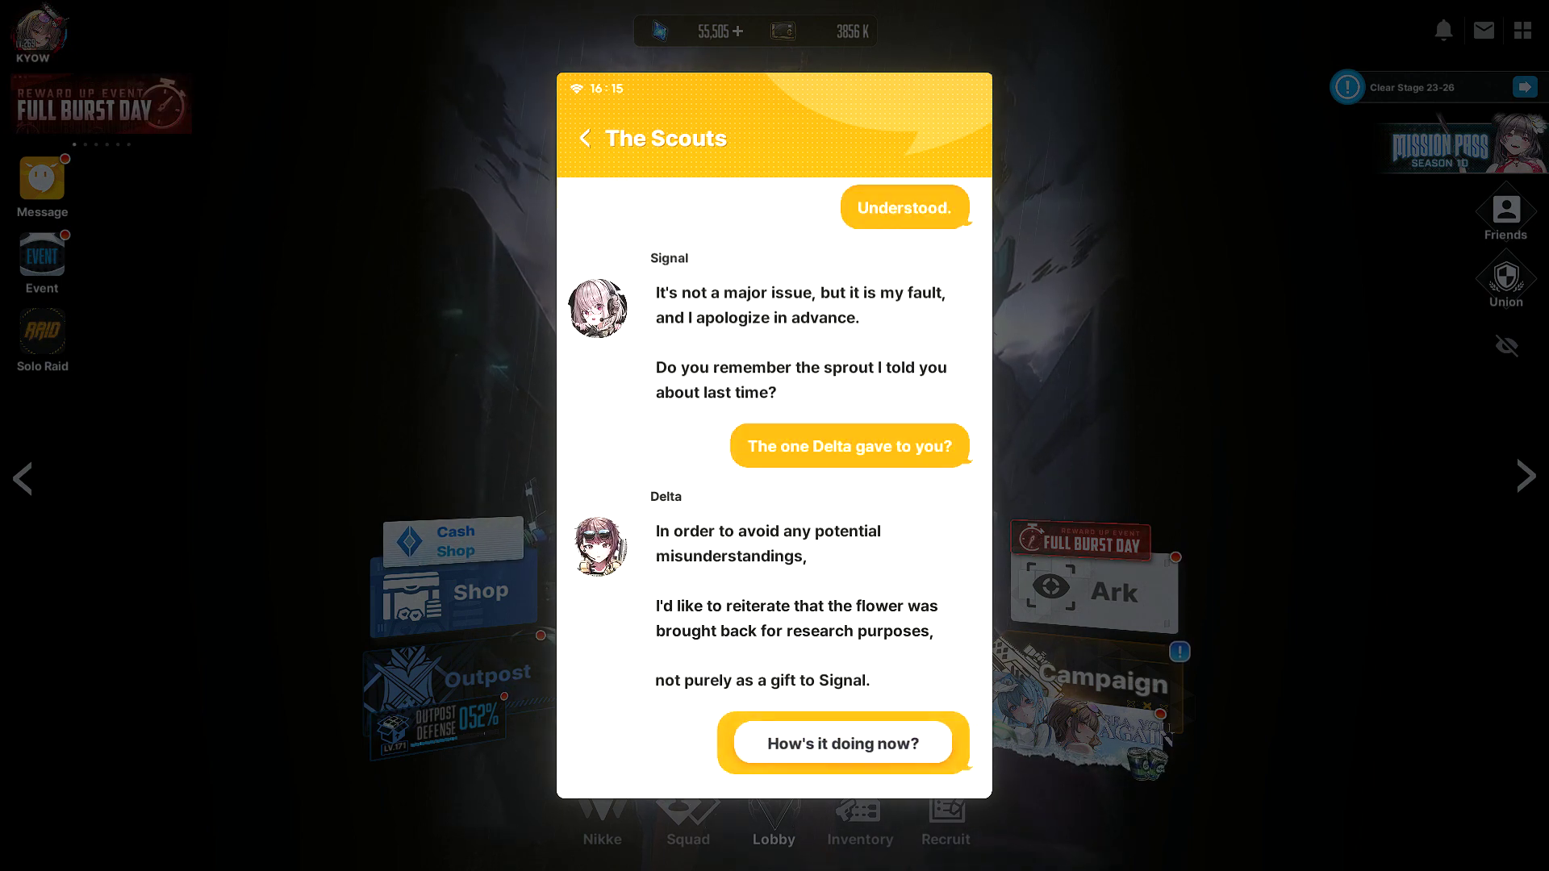
- Reply 'How's it doing now?', 'That's great.', 'How'd you come up with a suitable name?', 'Very nice.', 'Don't worry.'
{"action": "left_click", "coordinate": [835, 744]}
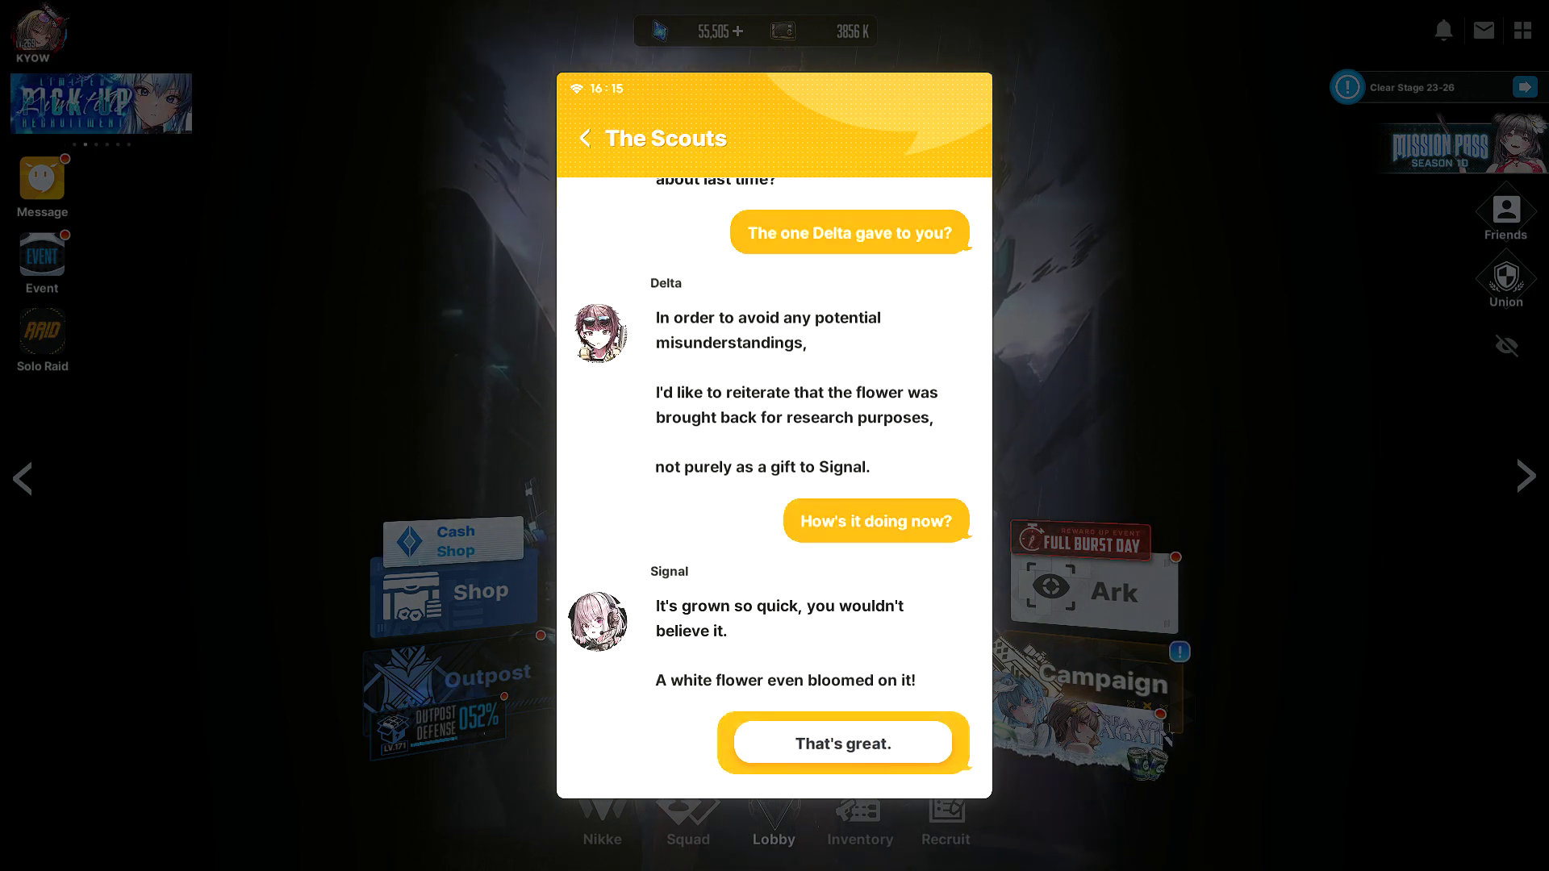
{"action": "left_click", "coordinate": [843, 744]}
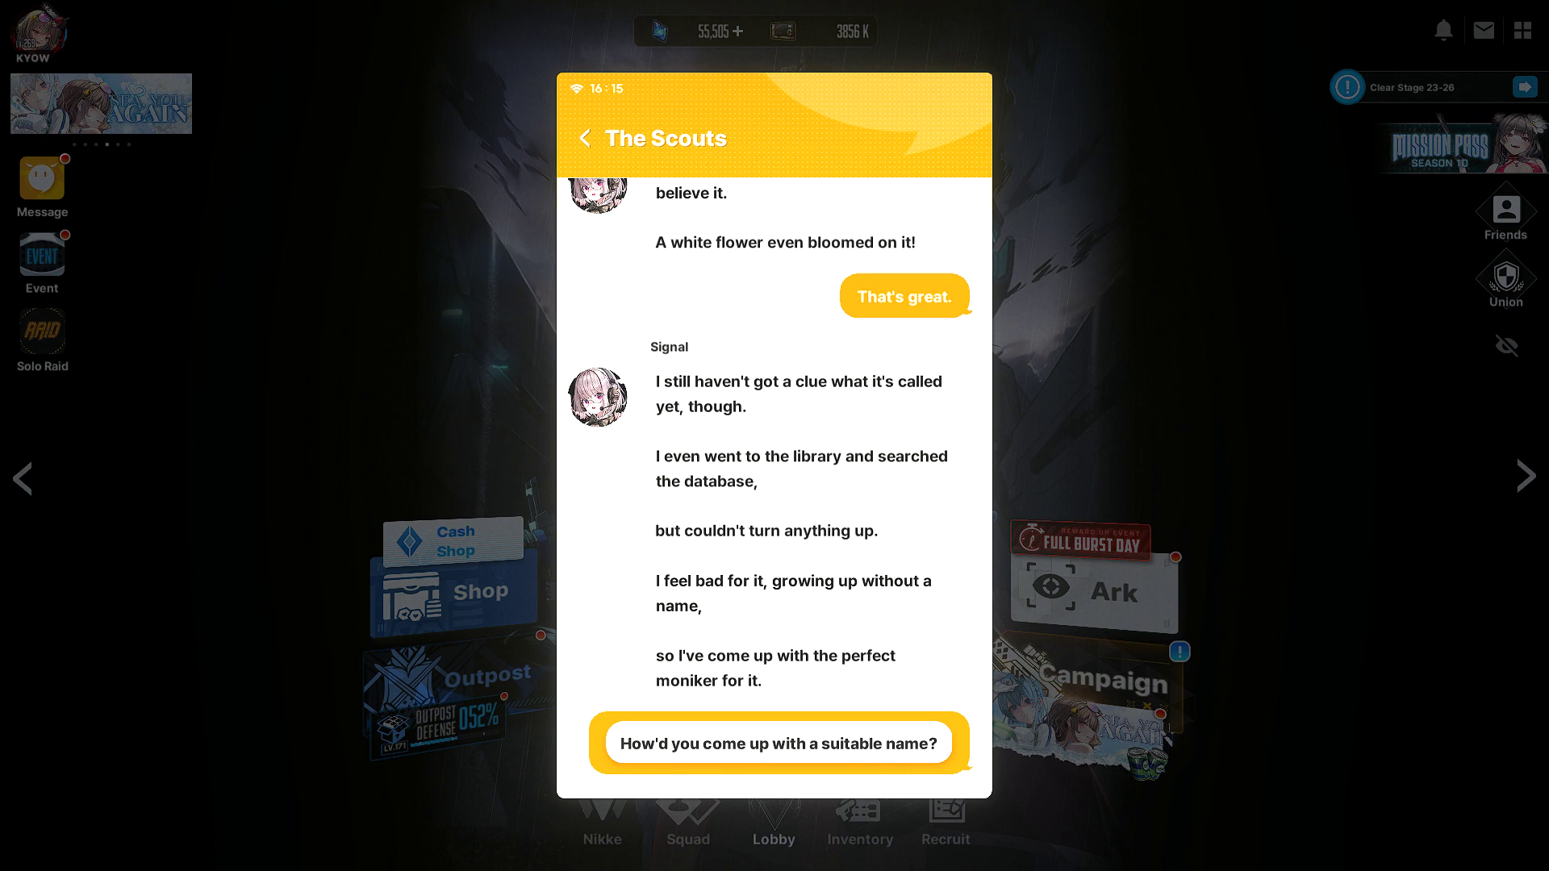
{"action": "left_click", "coordinate": [779, 743]}
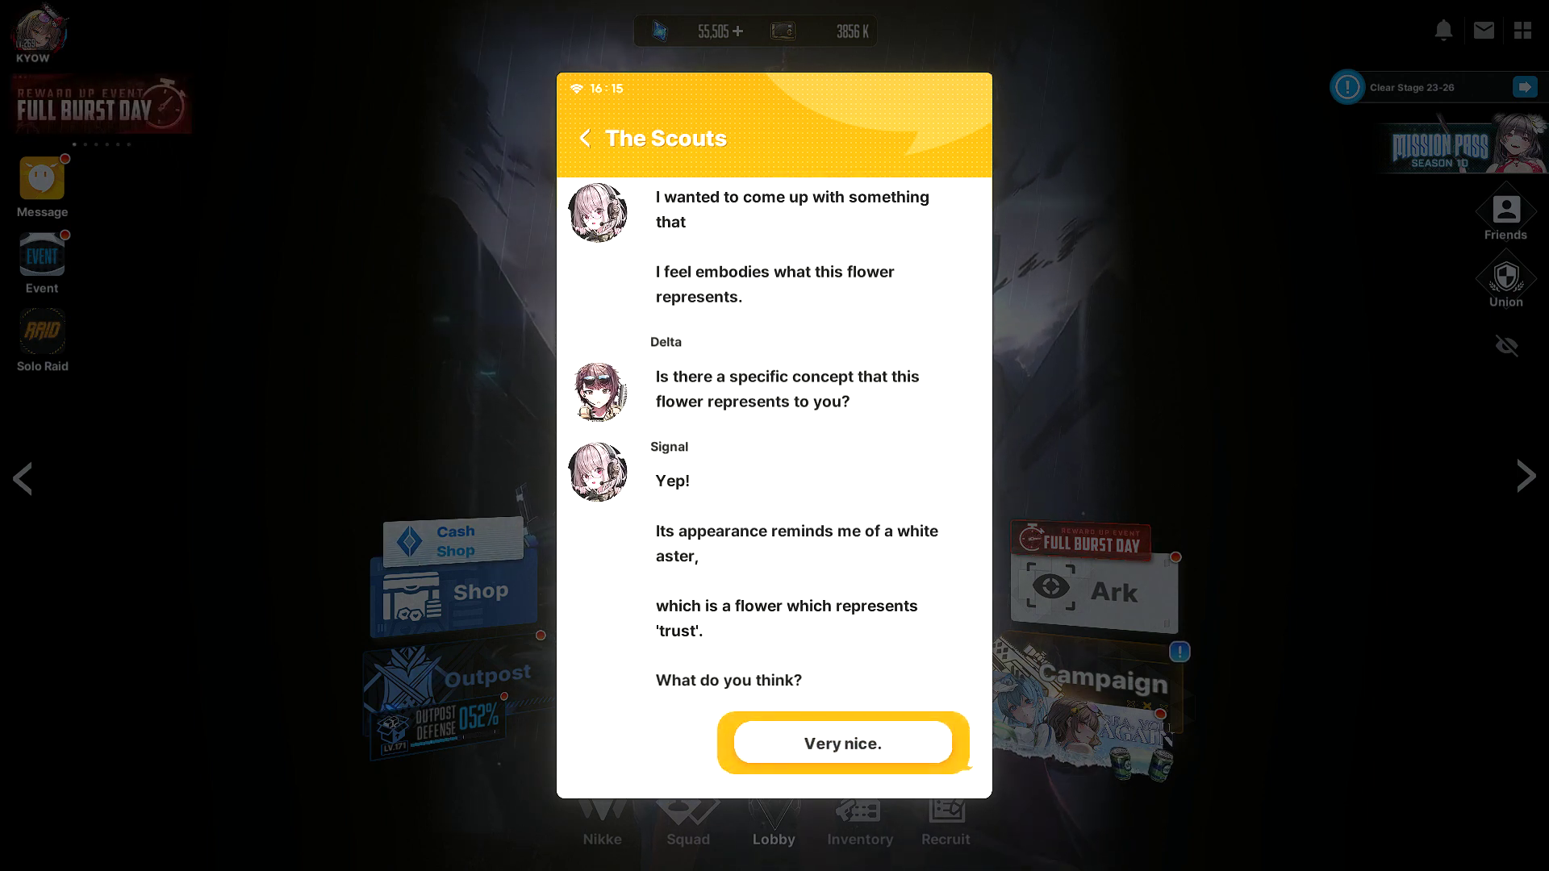
{"action": "left_click", "coordinate": [843, 743]}
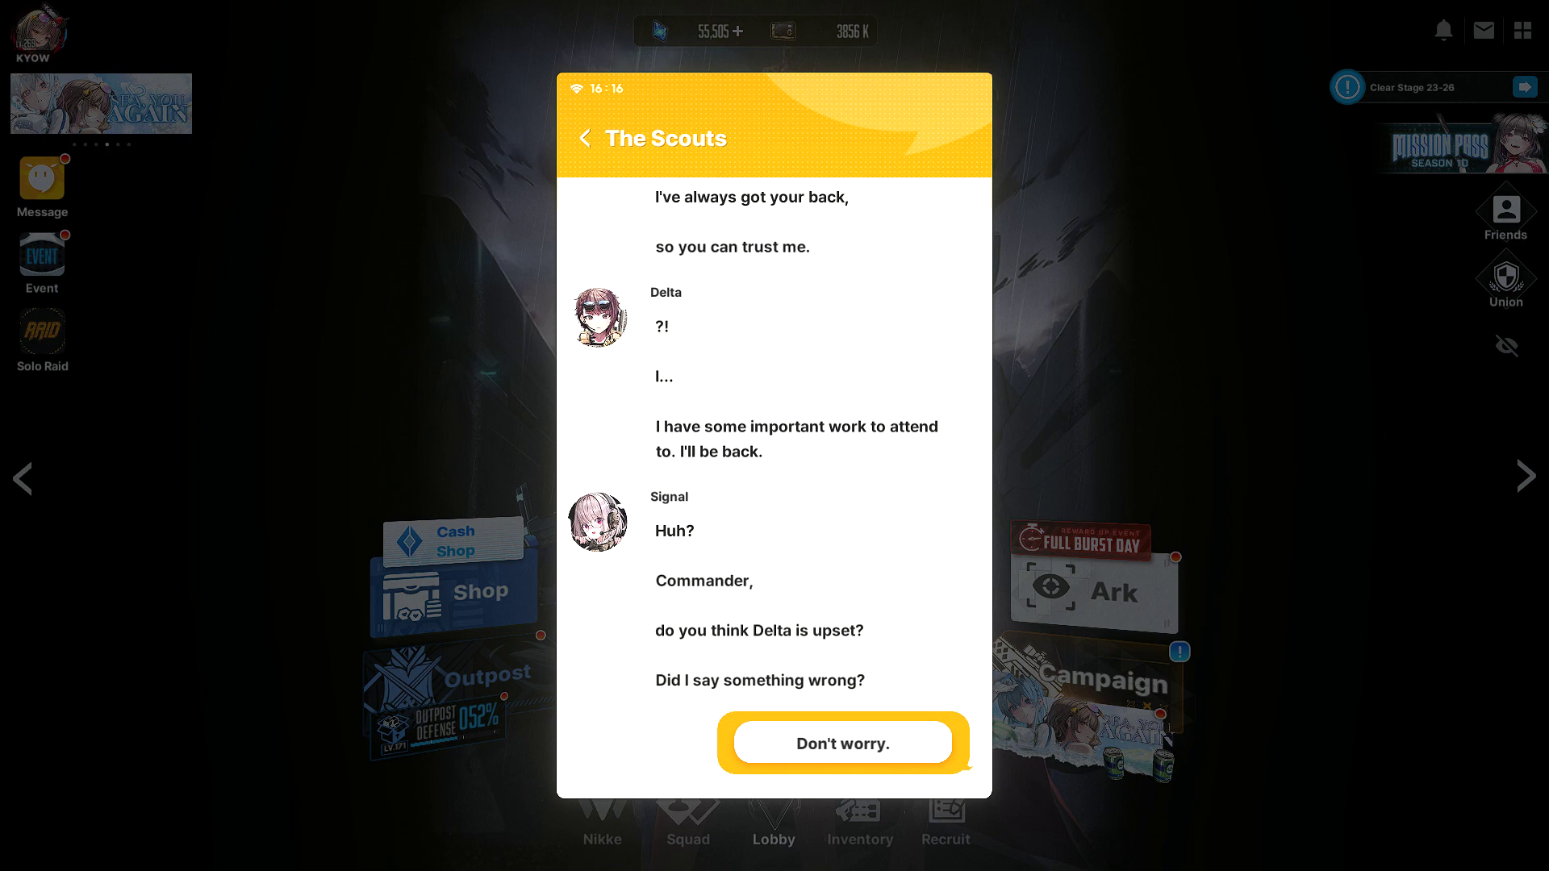
{"action": "left_click", "coordinate": [842, 744]}
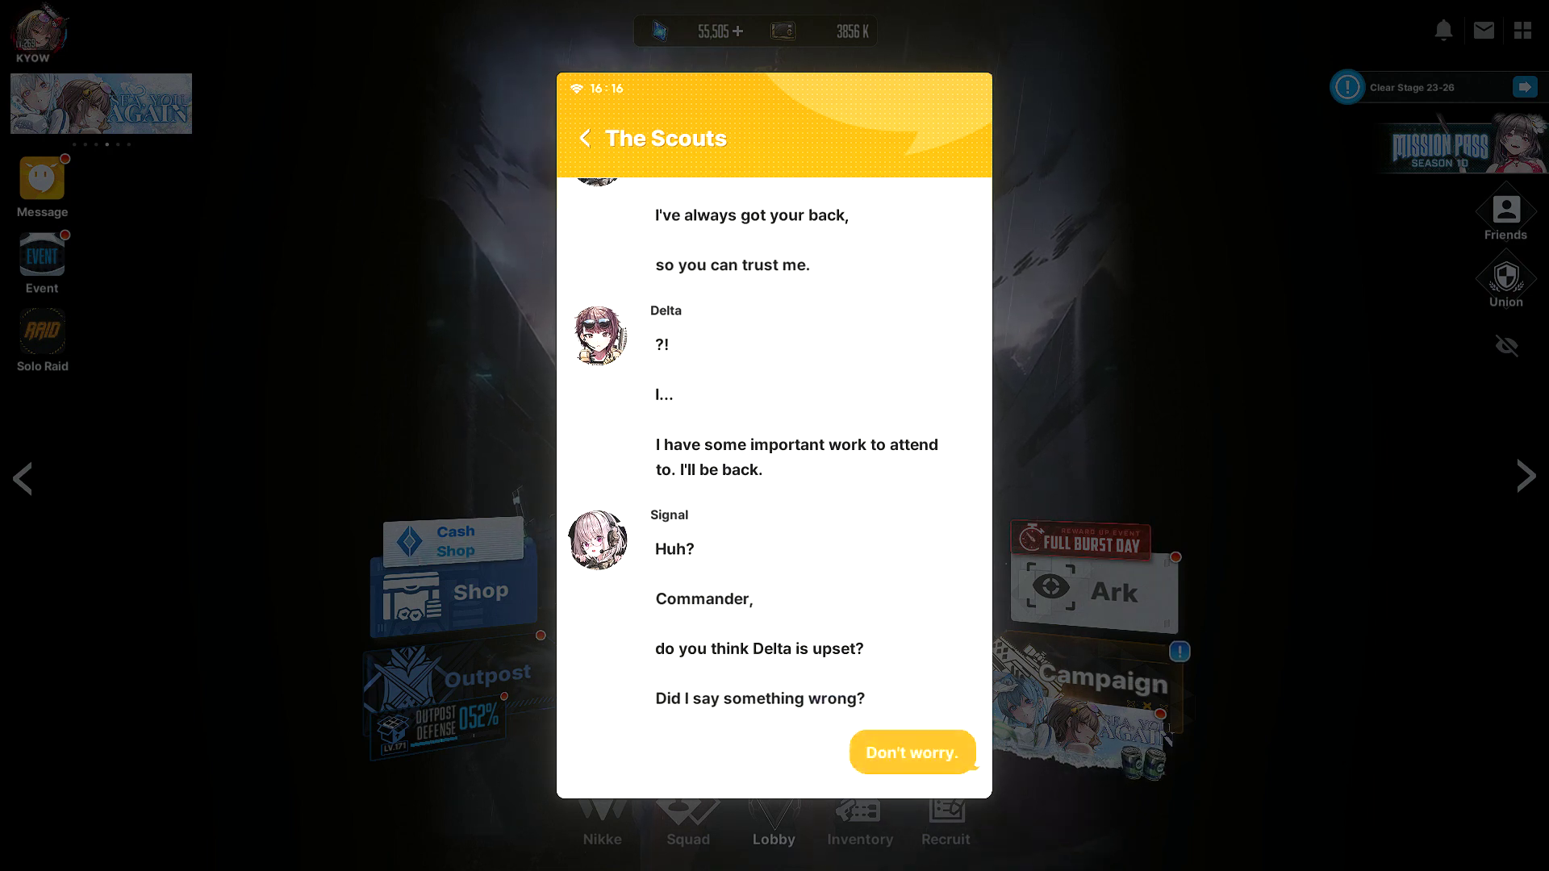